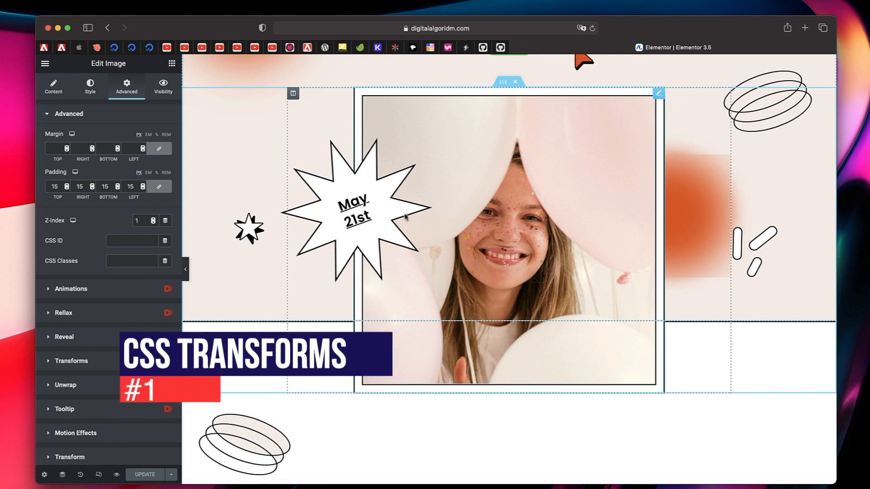
- Select the framed portrait image for editing and open its advanced Transform settings
scroll(91, 345, "down", 5)
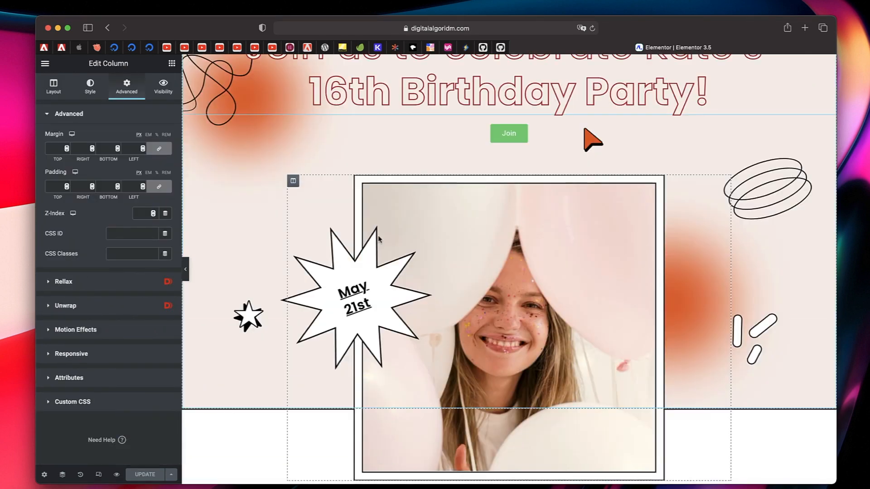
left_click(658, 182)
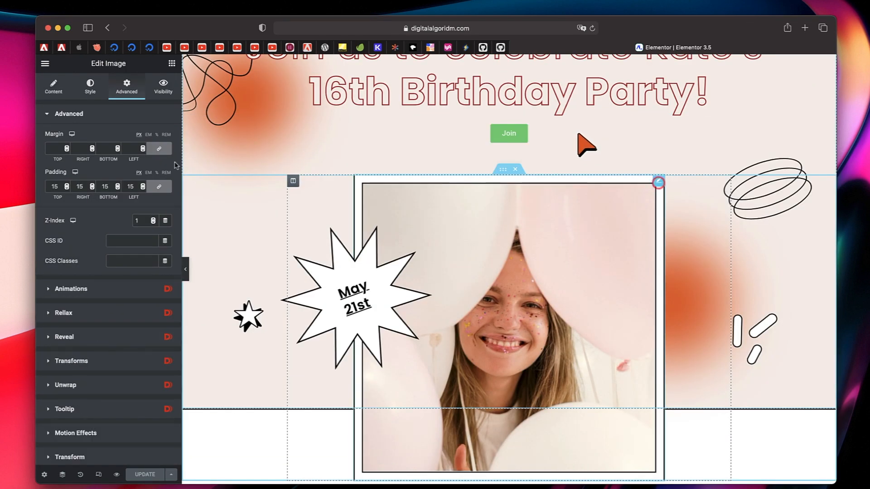
scroll(124, 246, "down", 3)
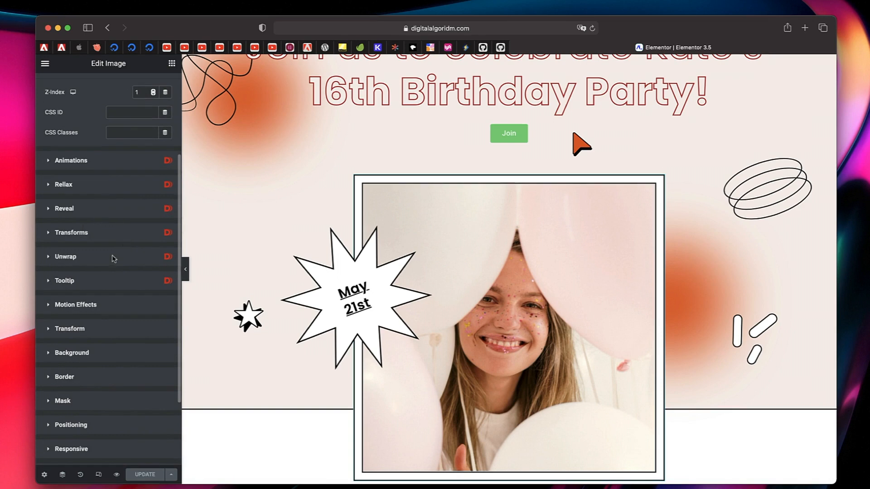
scroll(117, 377, "down", 2)
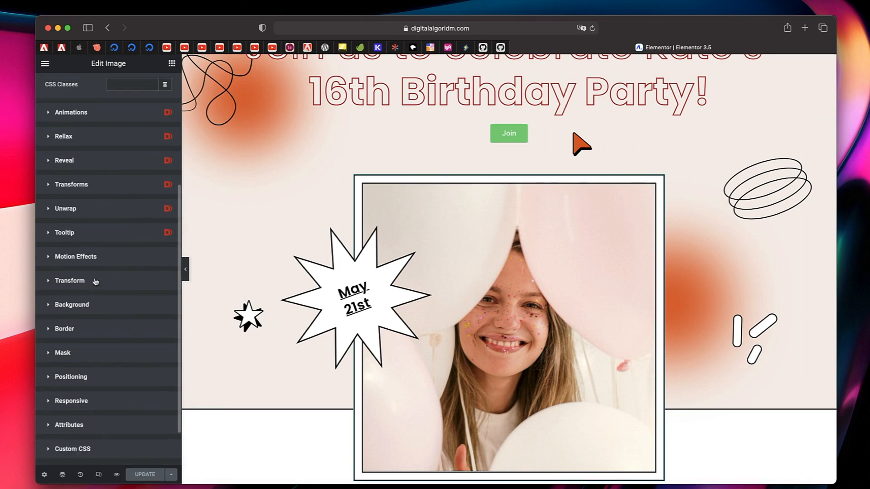
left_click(97, 187)
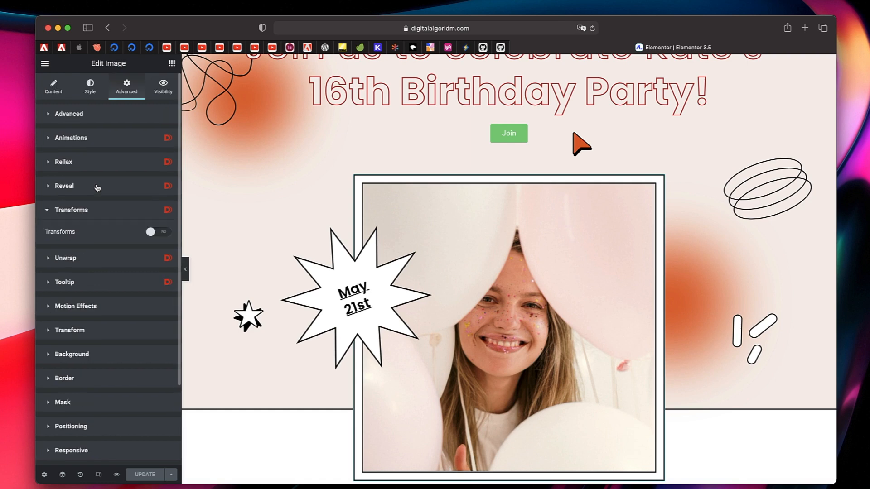
left_click(92, 220)
left_click(77, 304)
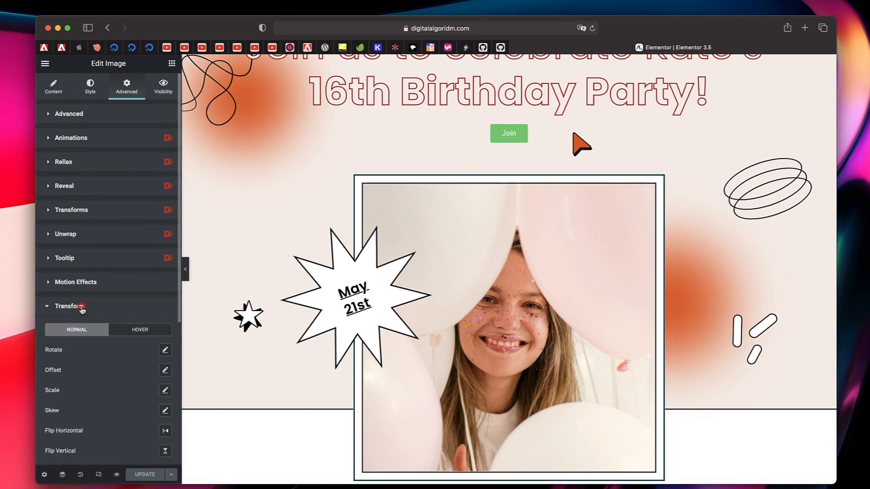
scroll(83, 310, "down", 3)
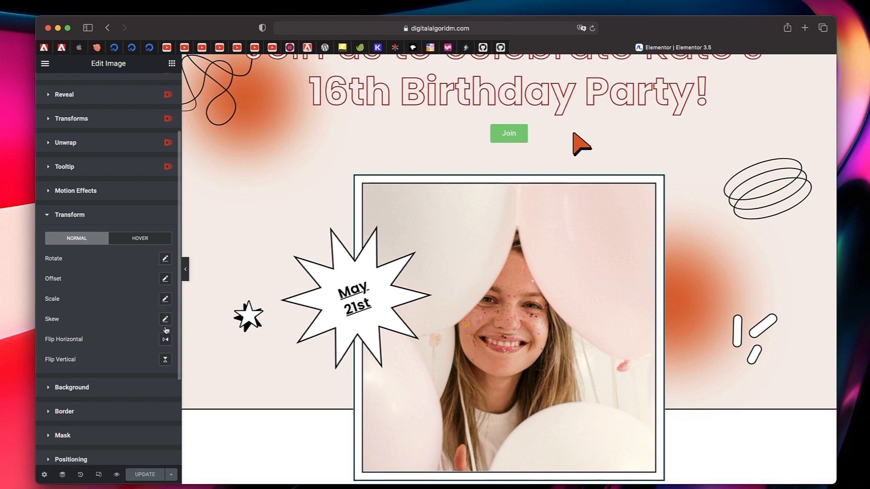
- Try rotating the portrait image about 131 degrees in its normal state, and reset that rotation
left_click(165, 258)
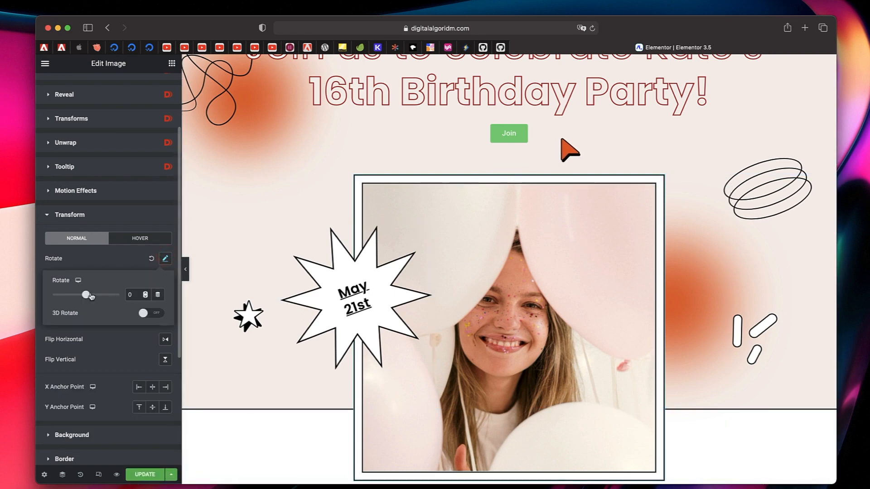
left_click_drag(87, 295, 100, 297)
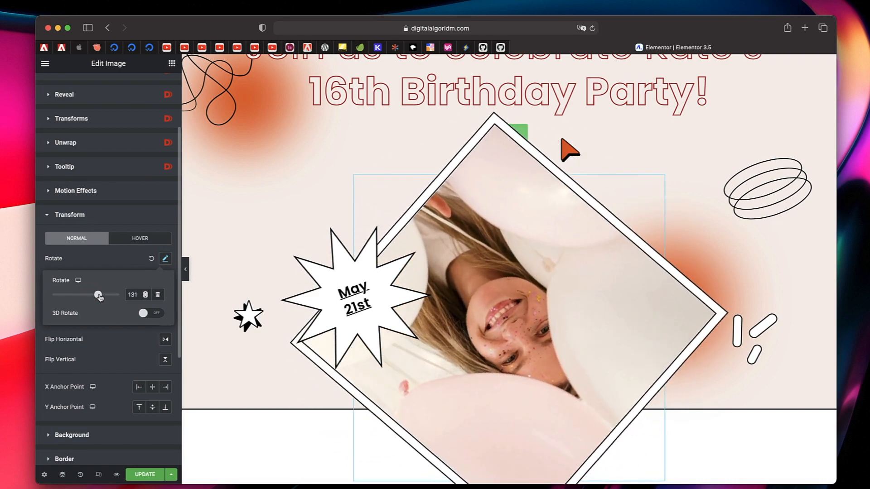
left_click(152, 259)
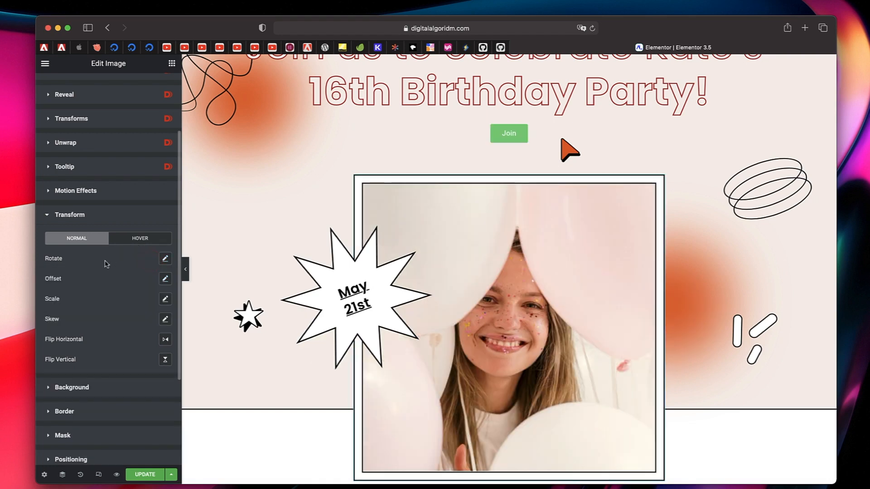
- Add a clockwise rotation to the portrait image's hover state
left_click(138, 241)
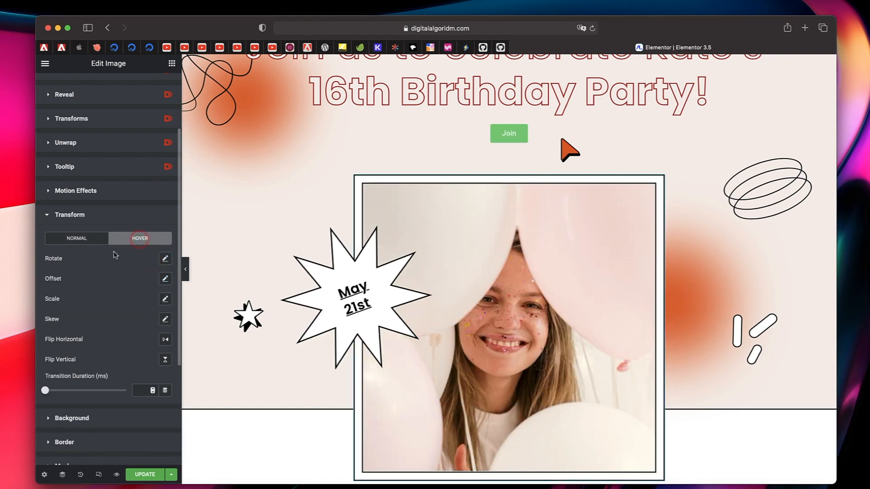
left_click(165, 259)
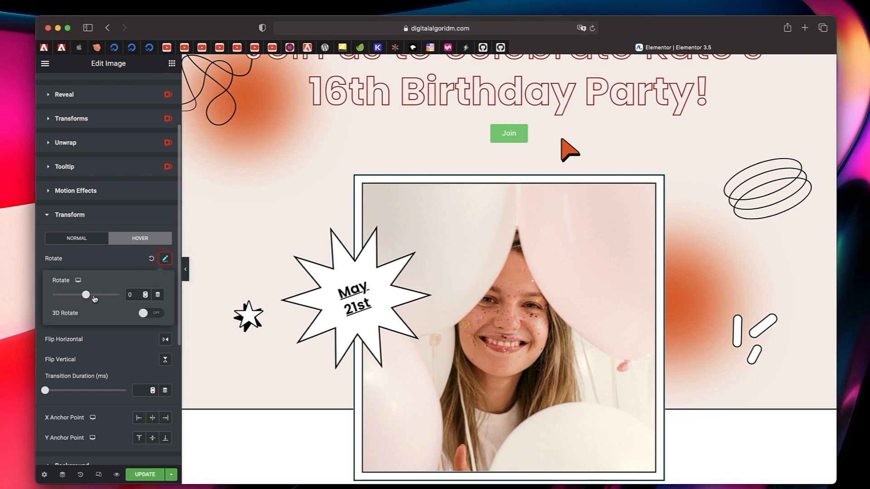
left_click_drag(86, 296, 98, 297)
left_click(117, 256)
- Set the hover transition duration to 2500 ms and preview the hover effect on the portrait image
scroll(121, 318, "down", 3)
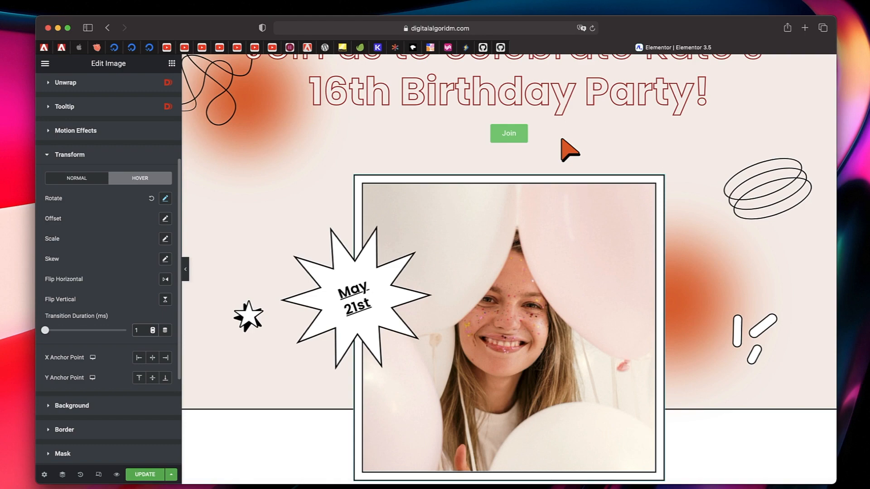
key("BackSpace")
type("2500")
scroll(488, 231, "down", 3)
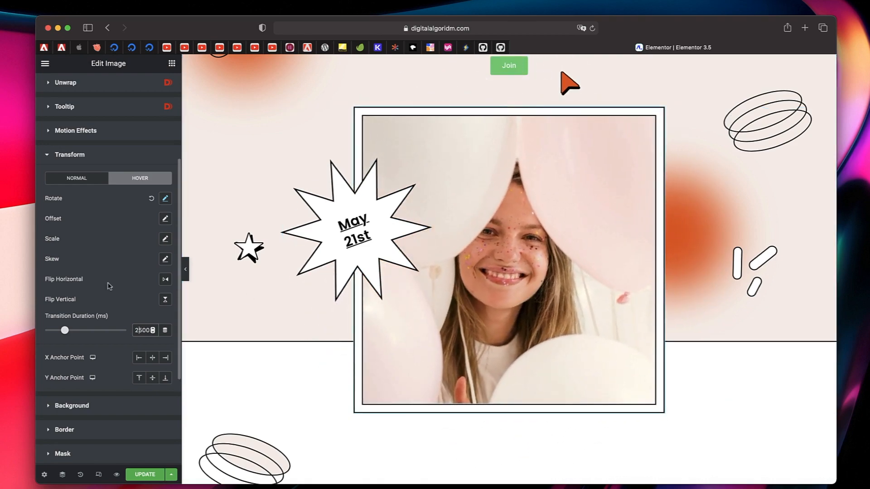
mouse_move(561, 275)
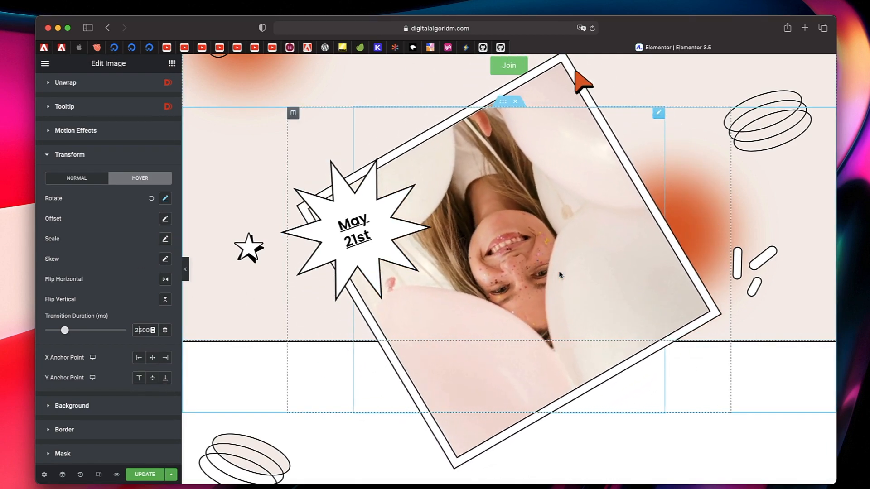
- Reset the rotation in the portrait image's hover state
left_click(78, 181)
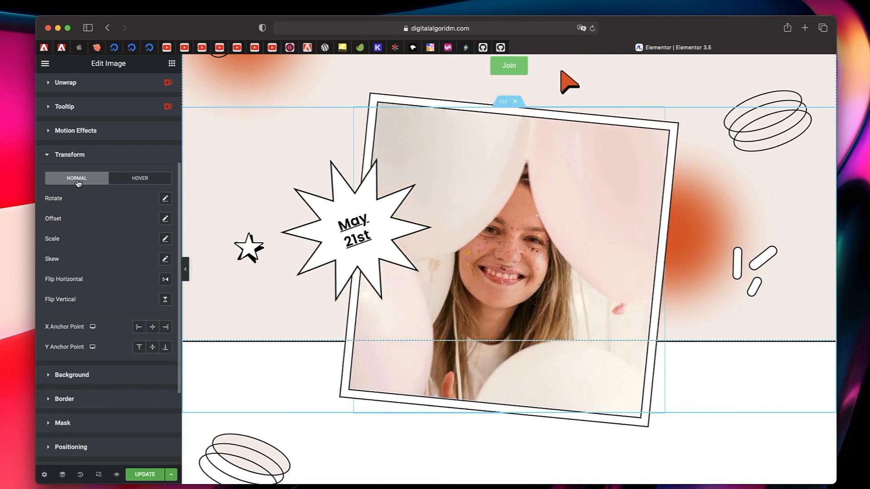
left_click(131, 179)
left_click(152, 200)
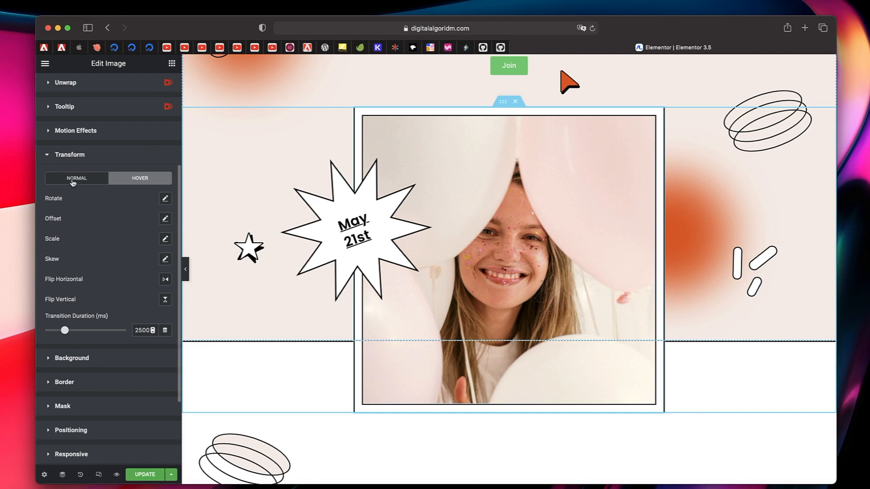
- Try a horizontal offset of about 2321 px in the image's normal state, and reset that offset
left_click(72, 181)
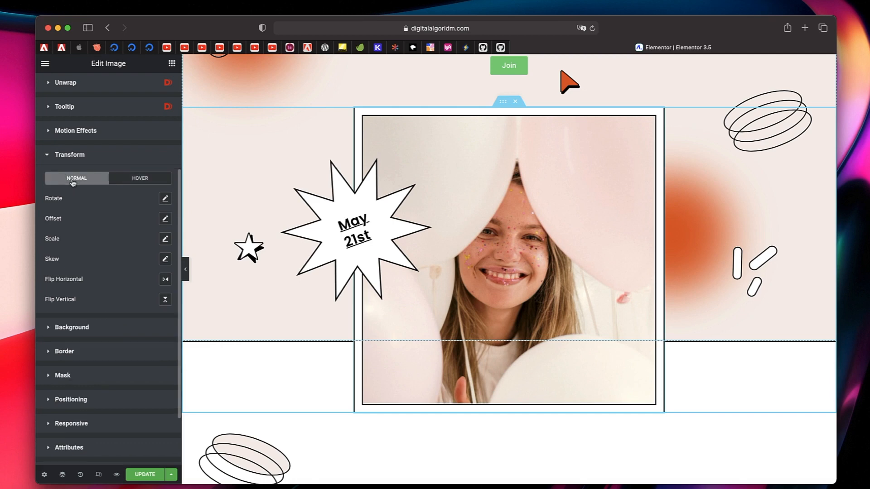
left_click(166, 219)
left_click_drag(86, 256, 113, 257)
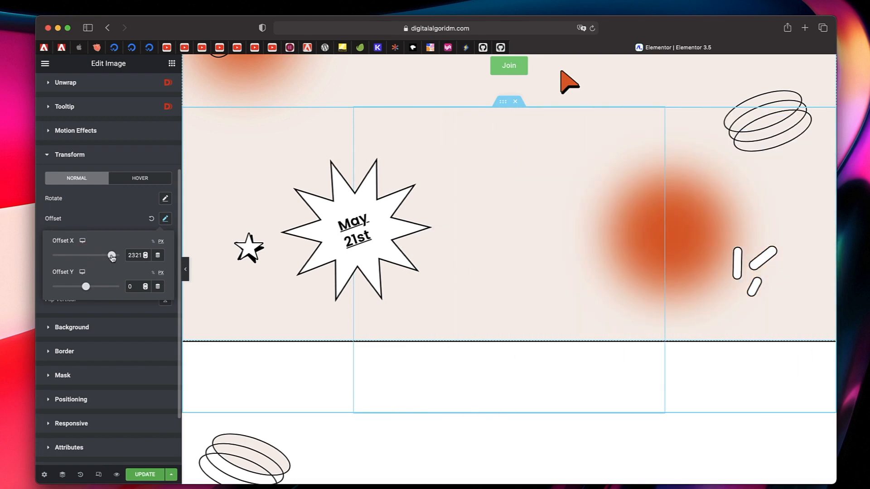
left_click(151, 219)
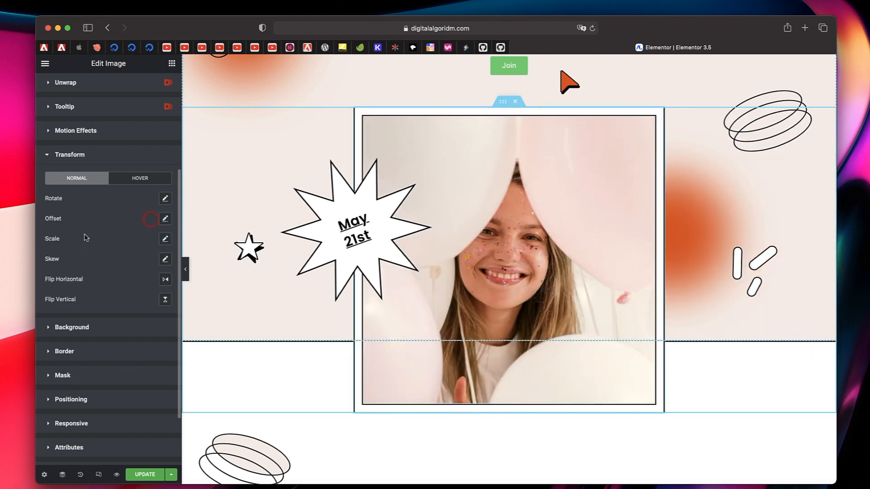
- Set the portrait image's hover offset to 200 px on both X and Y, and preview the movement
left_click(138, 182)
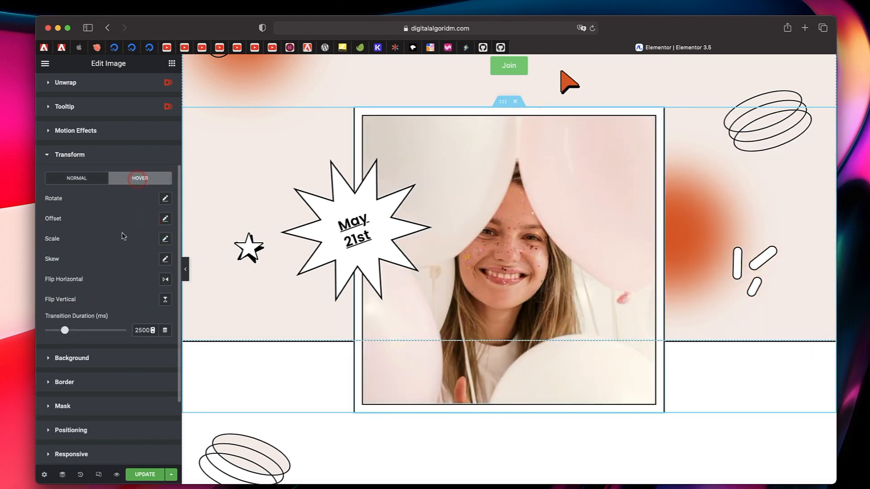
left_click(166, 219)
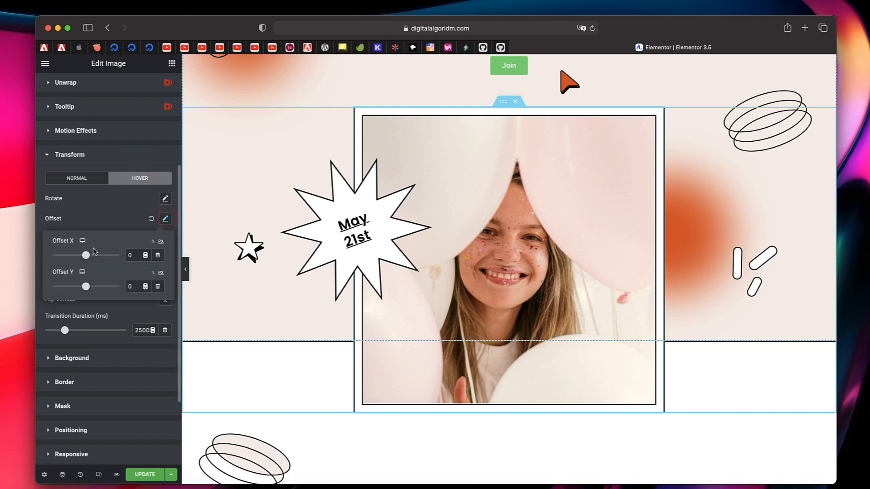
left_click_drag(87, 256, 97, 256)
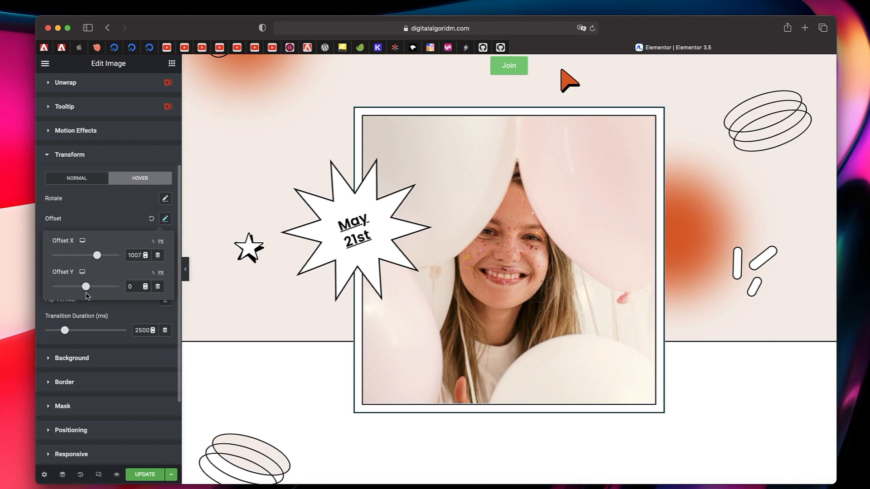
left_click_drag(86, 287, 96, 286)
double_click(133, 256)
type("2000")
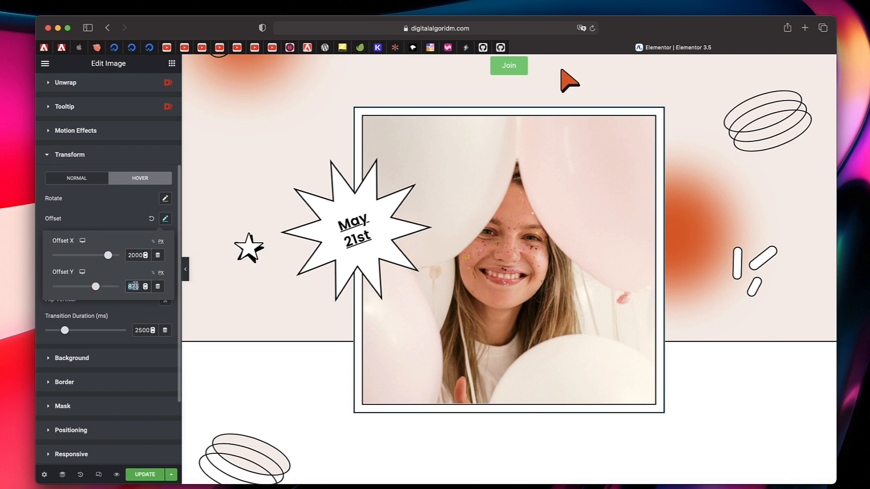
type("2")
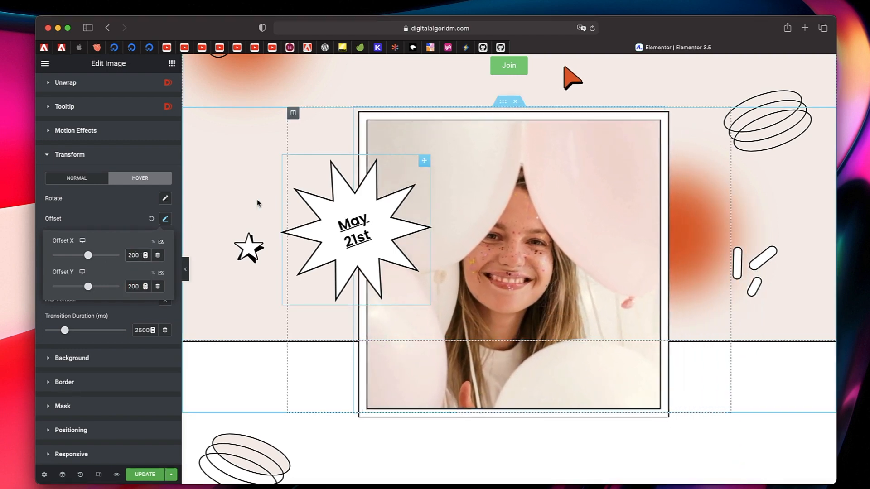
left_click(101, 318)
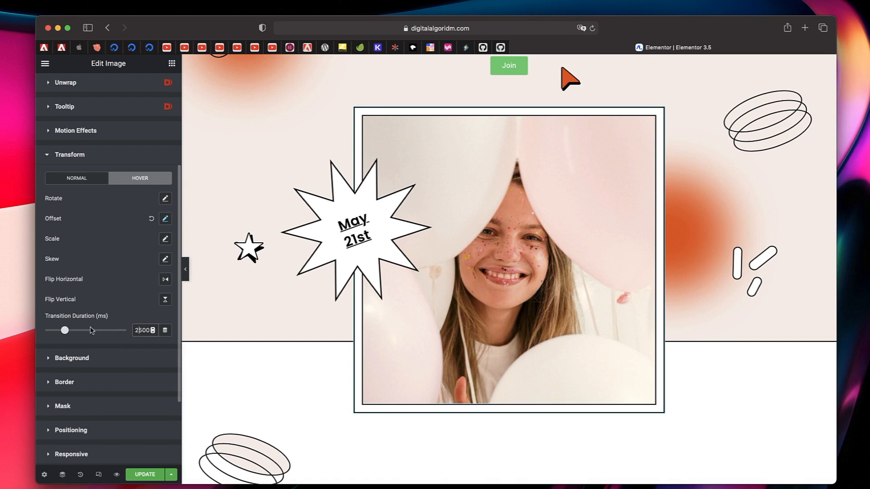
- Set the image's hover scale to 1.2 with proportions kept, and preview it on the page
left_click(165, 239)
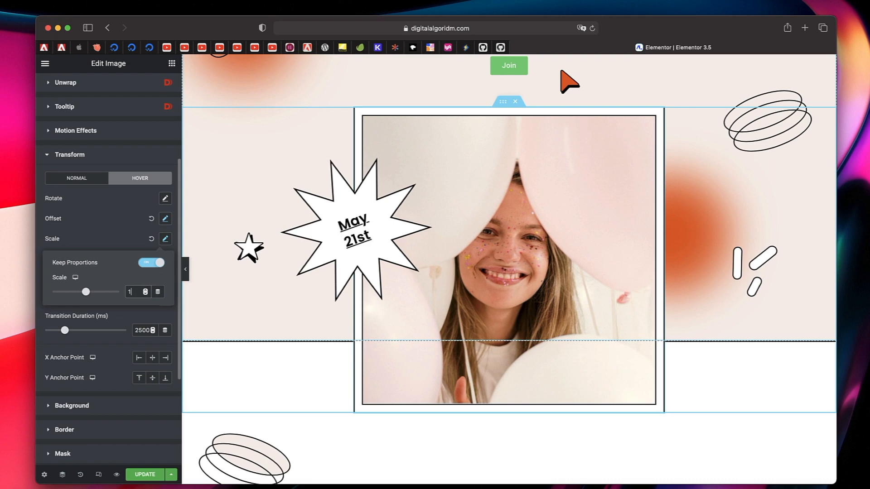
type(".2")
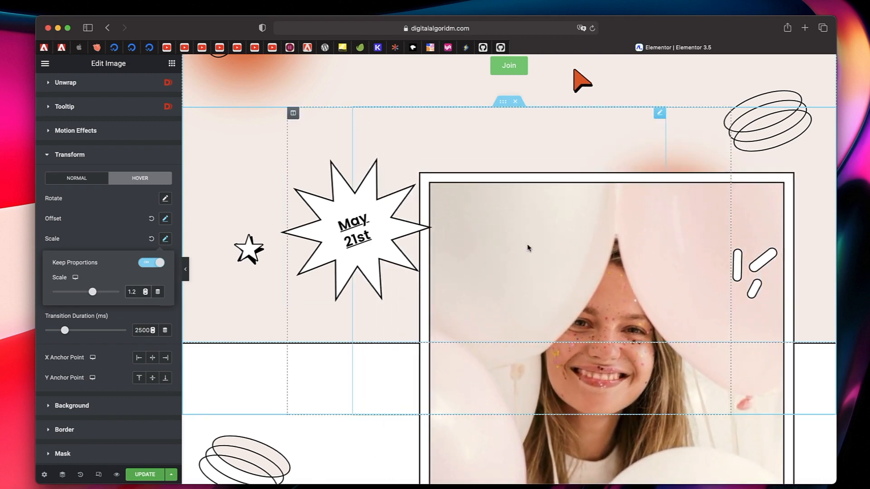
left_click(528, 248)
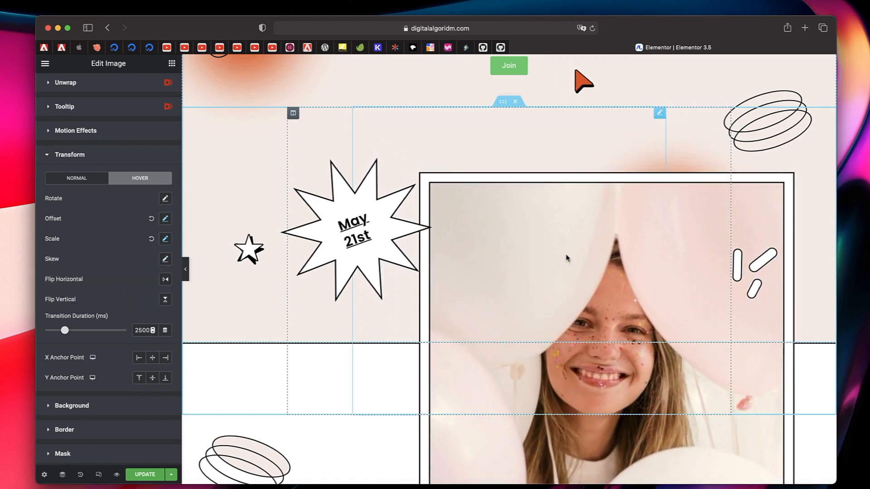
- Reduce the image's scale to 0.7 in its normal state, keeping proportions
left_click(92, 183)
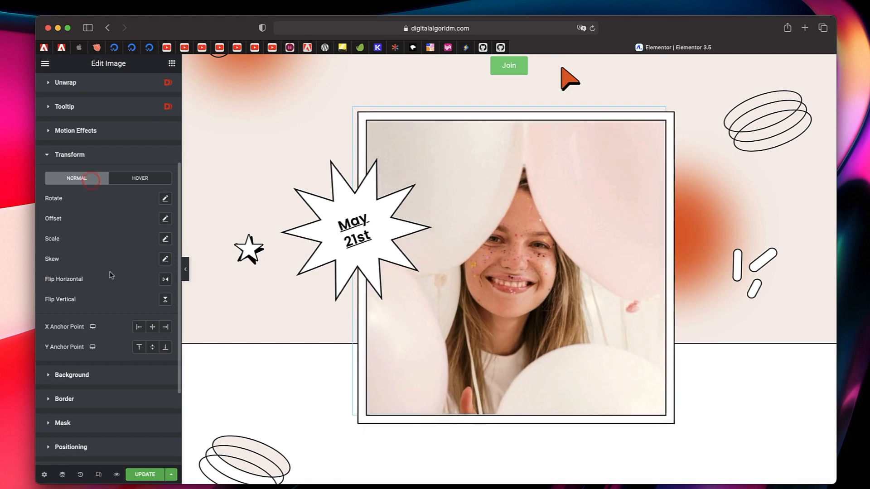
left_click(165, 239)
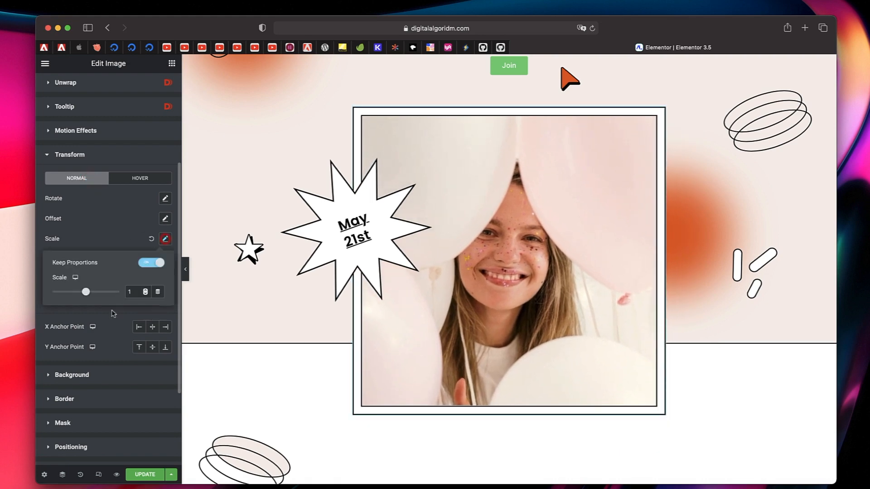
left_click_drag(87, 294, 76, 293)
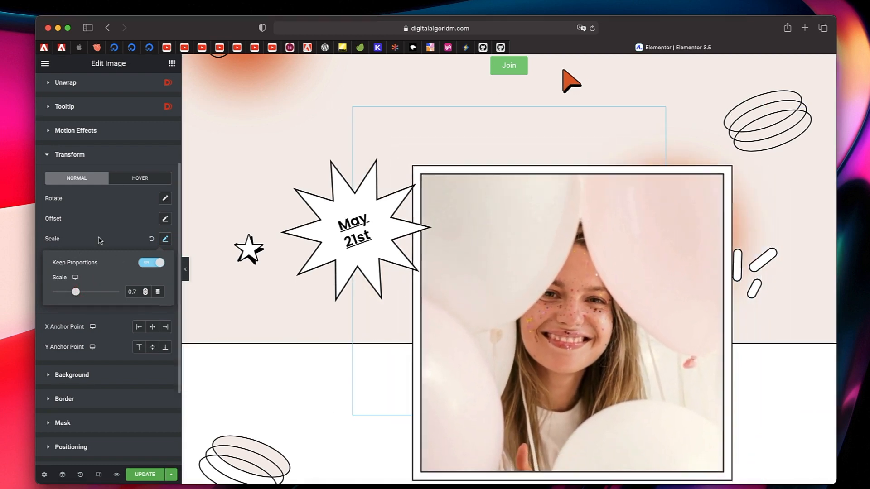
left_click(113, 238)
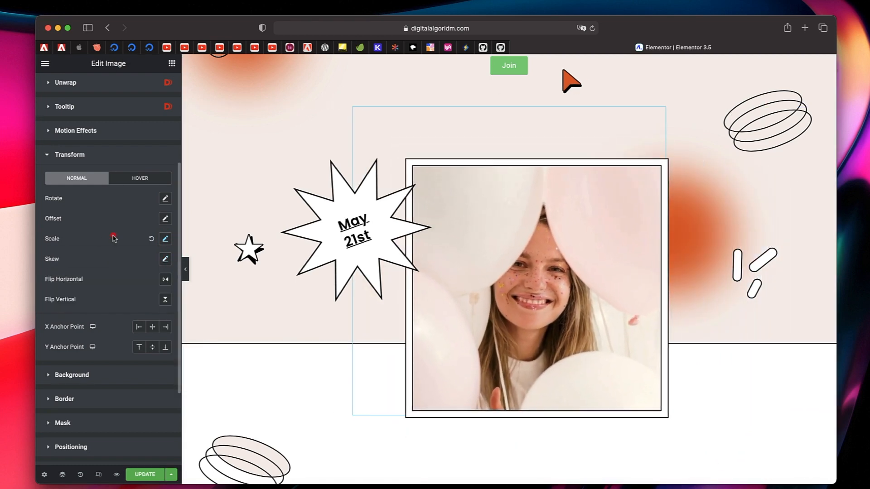
- Flip the portrait image both horizontally and vertically in its normal state
left_click(166, 280)
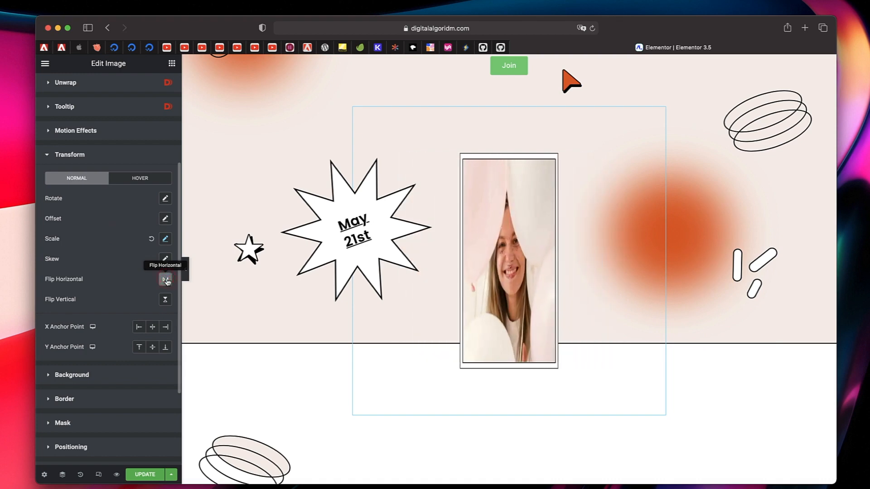
left_click(166, 302)
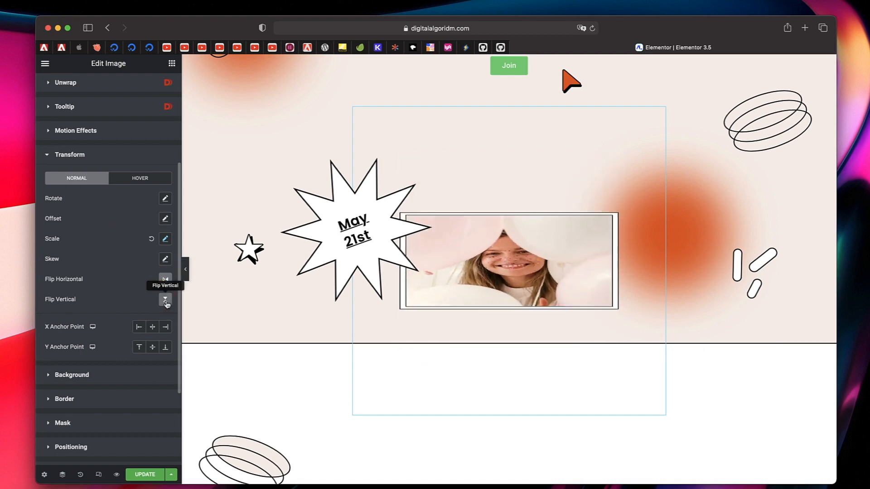
- Turn off the vertical and horizontal flips on the portrait image in its normal state
left_click(166, 300)
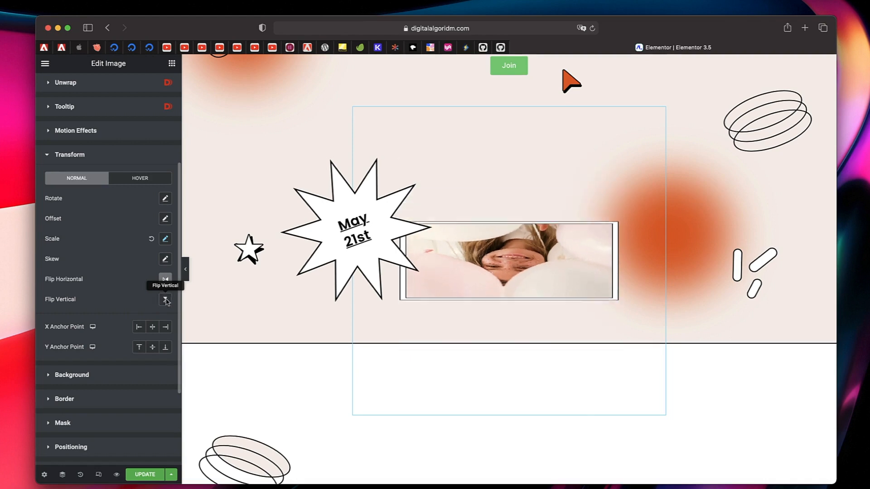
left_click(167, 279)
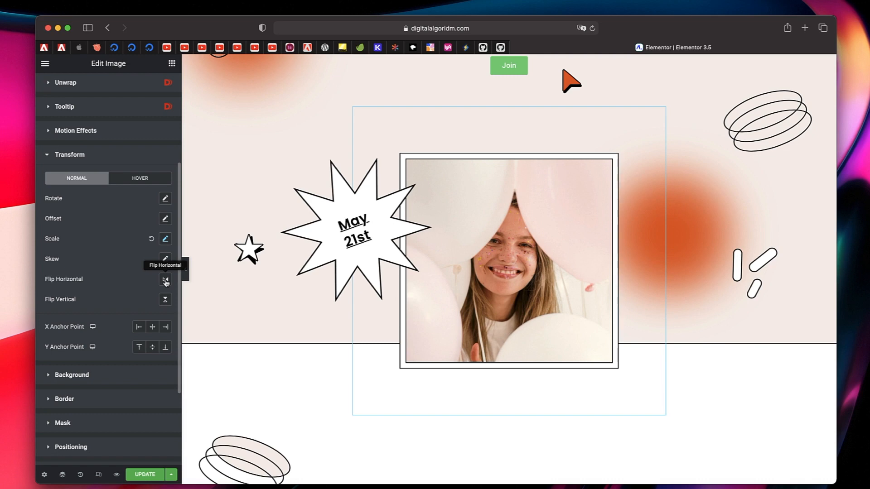
scroll(120, 297, "down", 5)
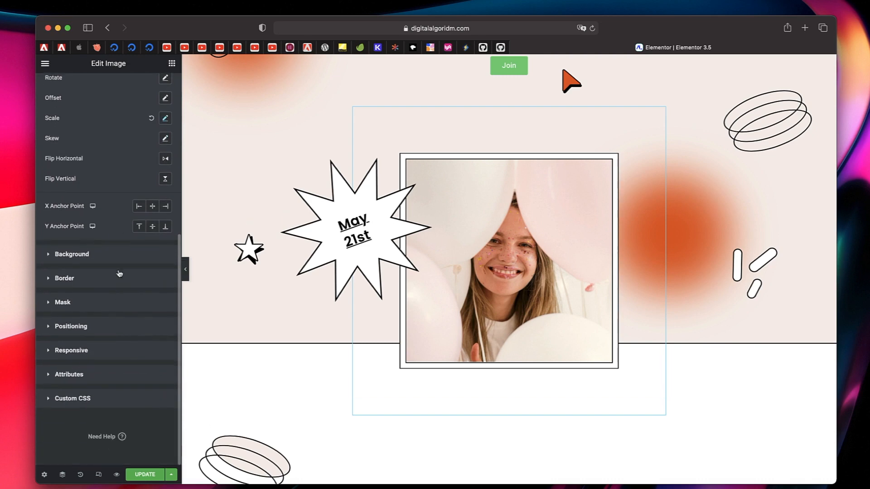
scroll(102, 159, "up", 3)
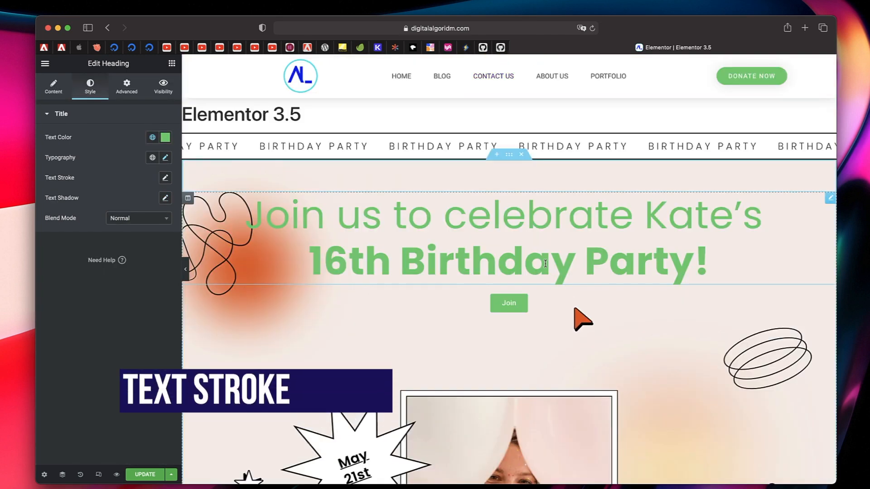
- Give the birthday party heading a dark red text stroke and set its width to 3 px
left_click(829, 202)
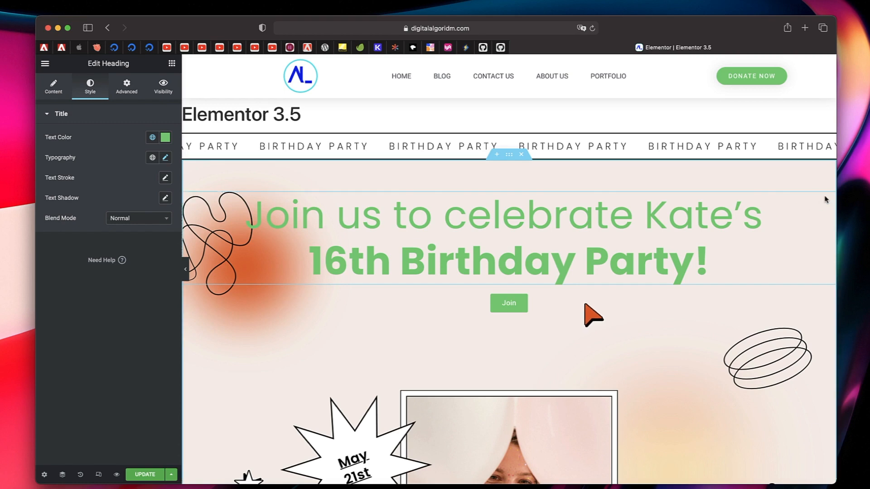
scroll(681, 315, "down", 4)
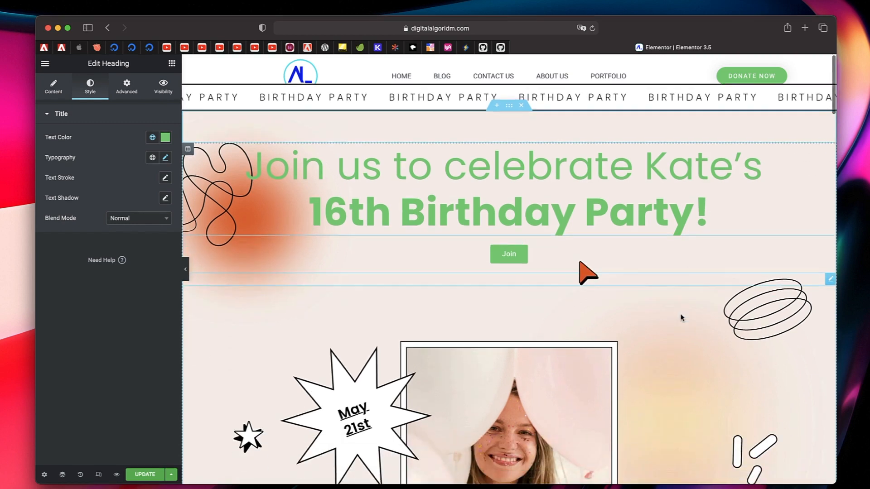
scroll(692, 221, "up", 3)
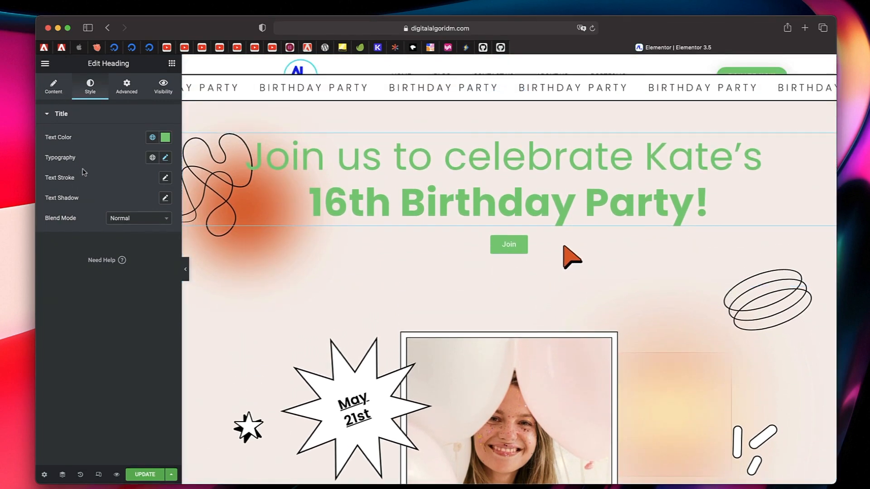
left_click(165, 178)
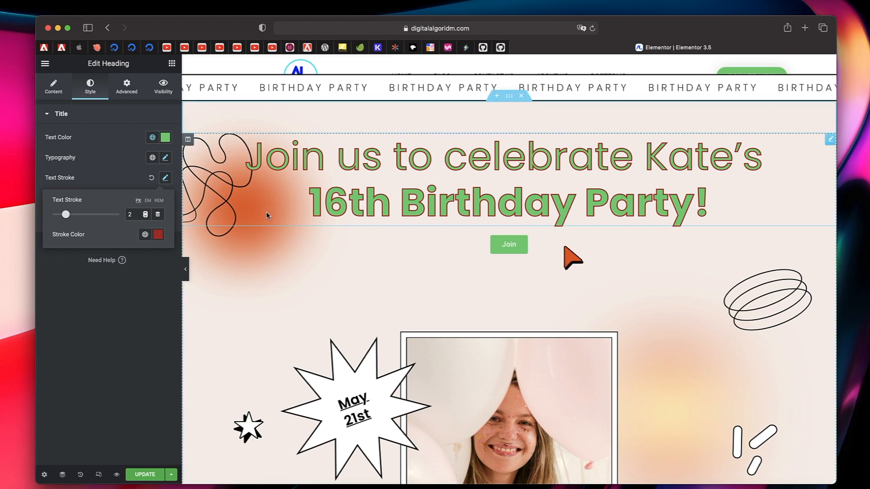
mouse_move(66, 218)
left_mouse_down()
mouse_move(53, 218)
mouse_move(73, 218)
left_mouse_up()
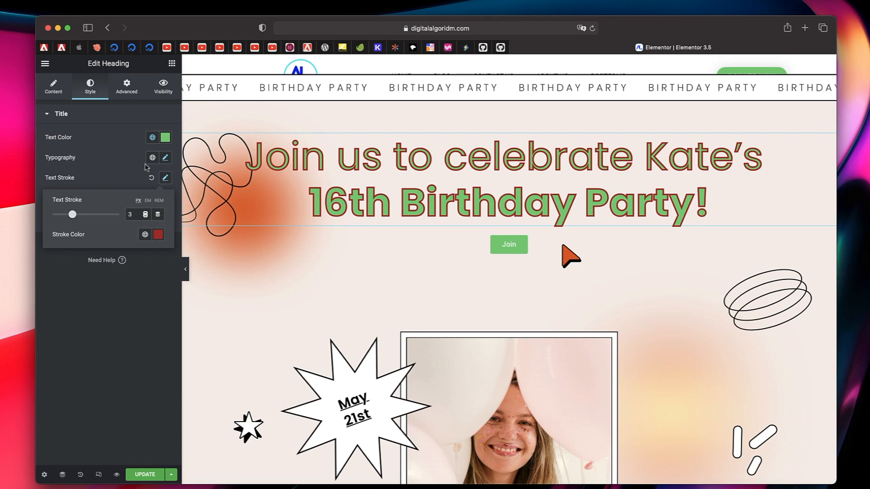
left_click(130, 157)
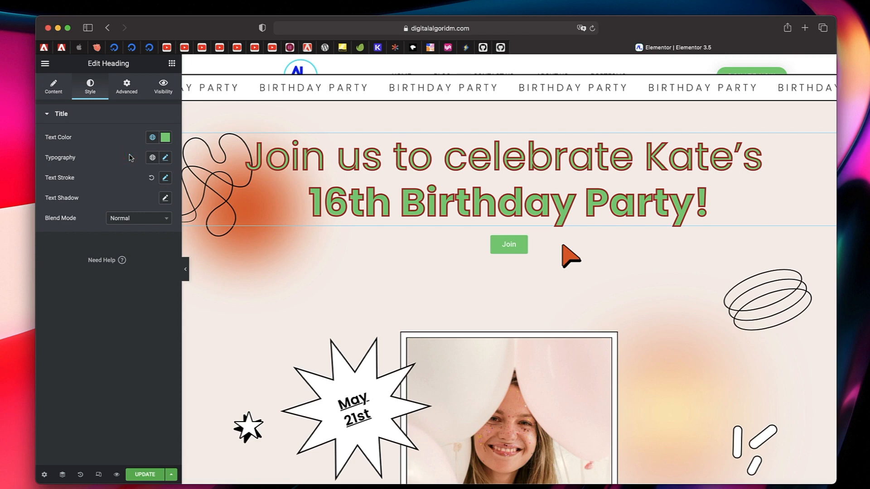
- Sample the section's pale beige background as the birthday heading's text color
left_click(166, 138)
left_click(164, 157)
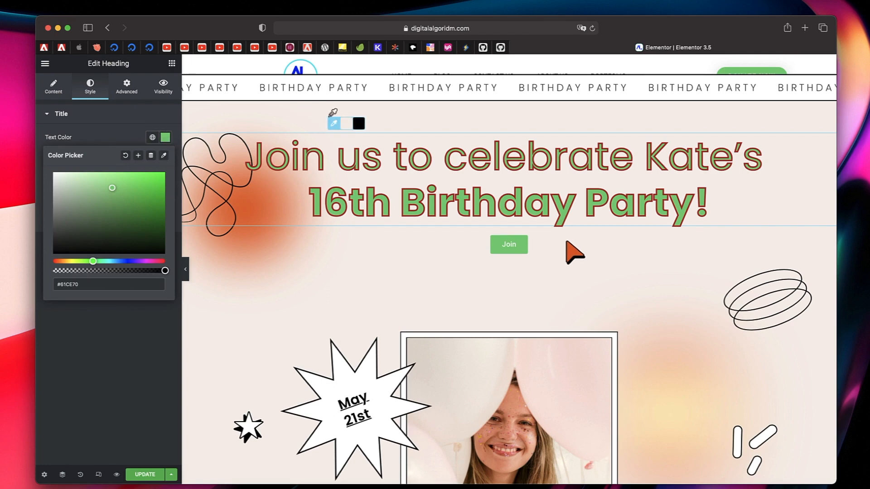
left_click(345, 129)
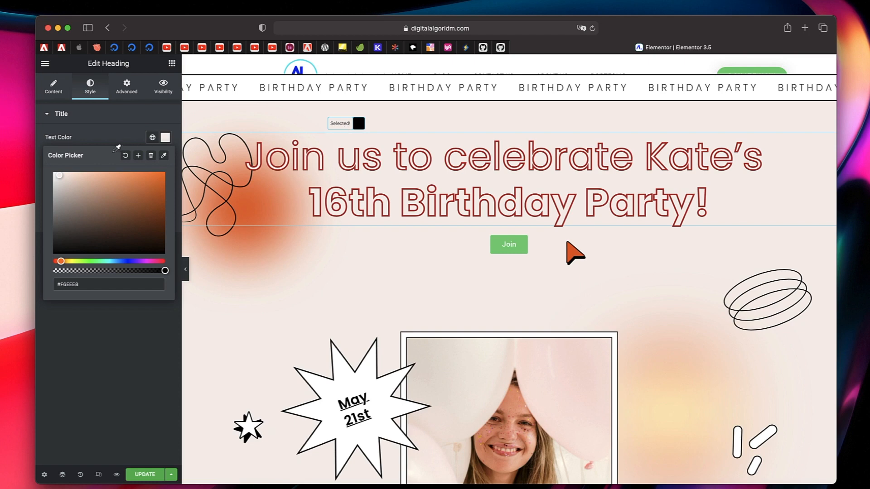
left_click(118, 130)
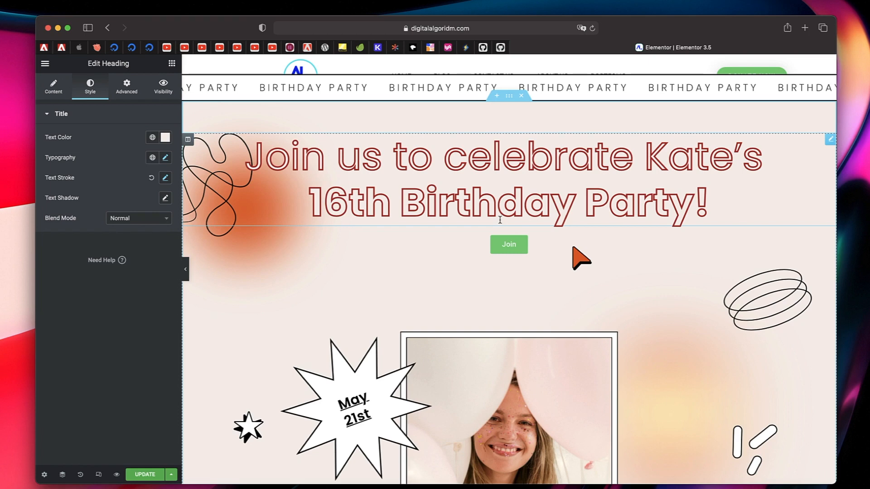
- Give the quote icon box's title a 1 px text stroke in blue #2397C8, and match the title and description colors to the background
scroll(499, 220, "down", 10)
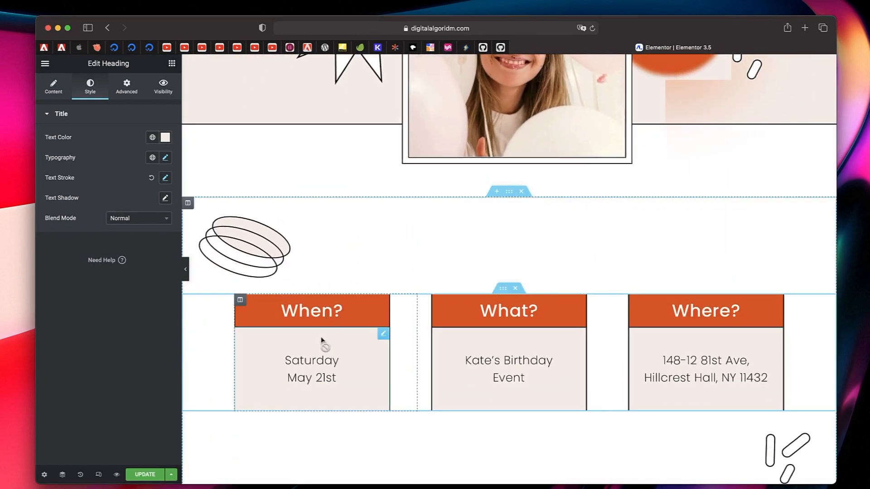
scroll(324, 342, "down", 8)
left_click(325, 372)
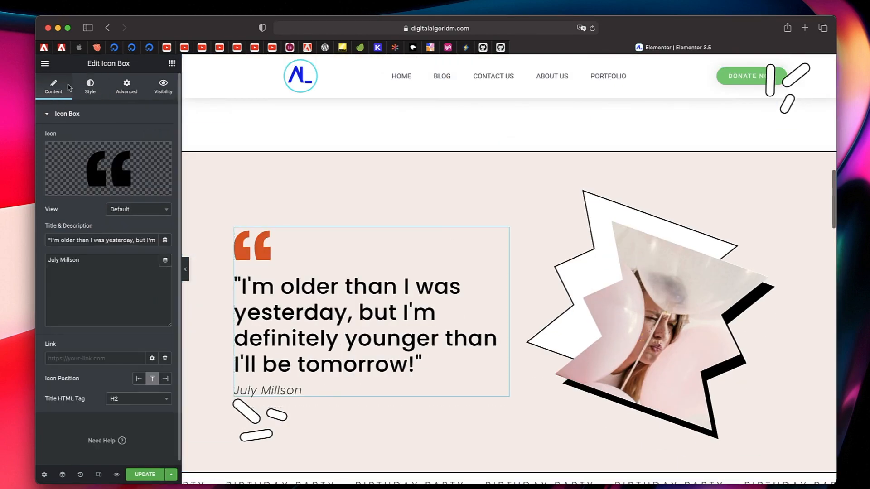
left_click(90, 87)
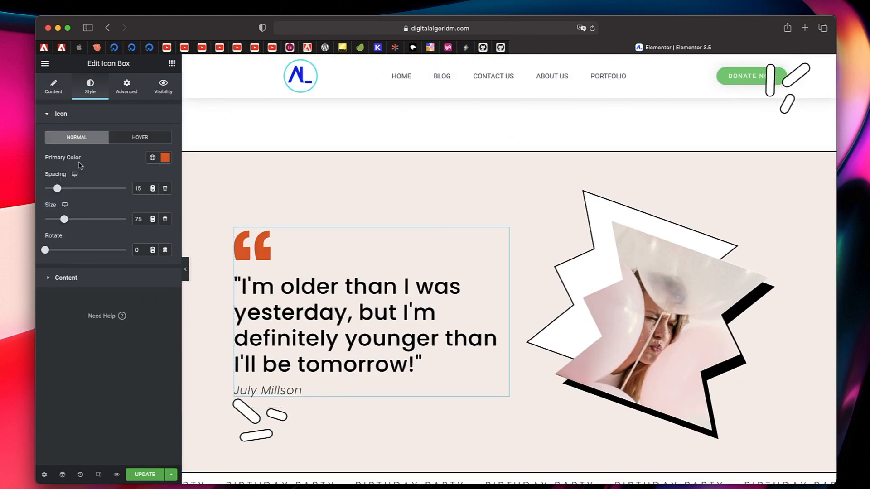
left_click(85, 278)
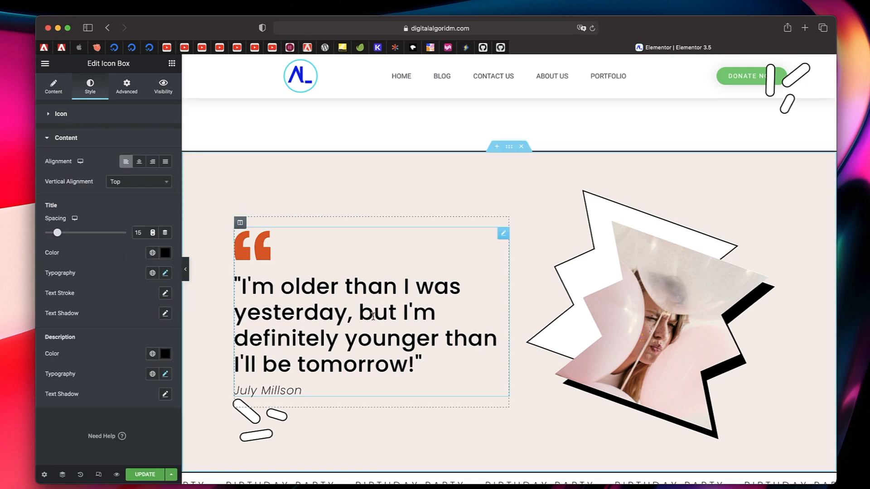
left_click(164, 294)
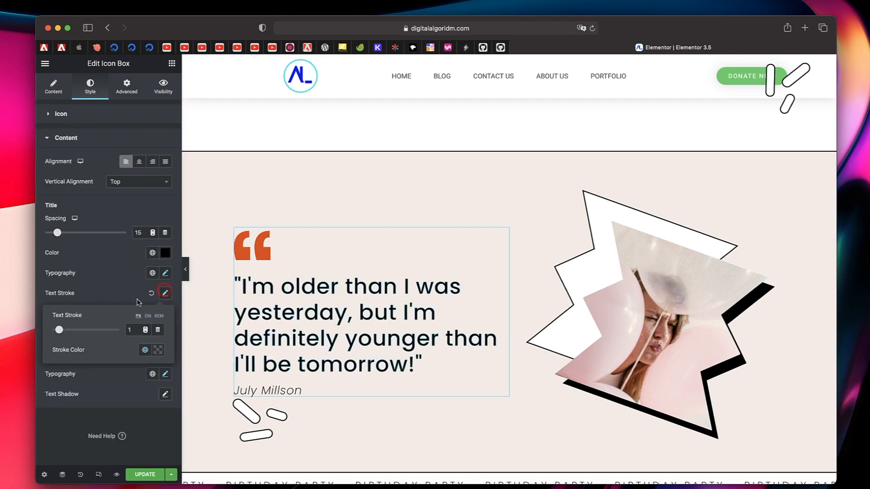
left_click(159, 354)
left_click(199, 231)
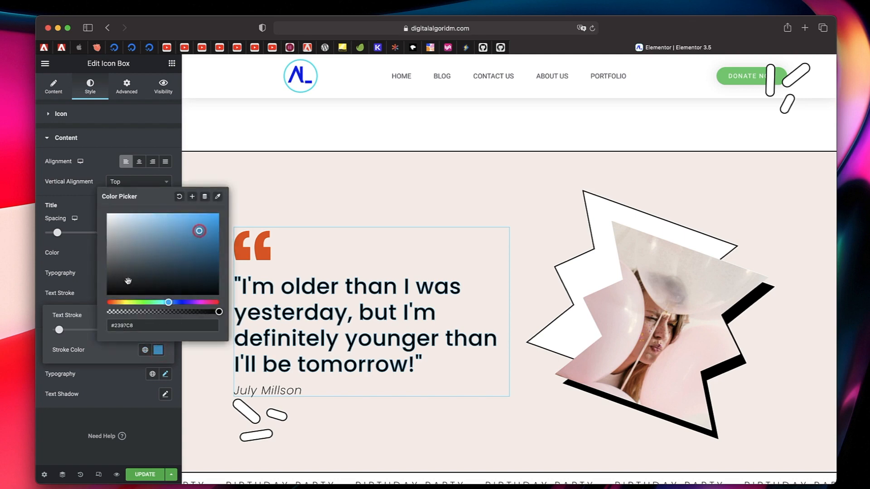
left_click(98, 221)
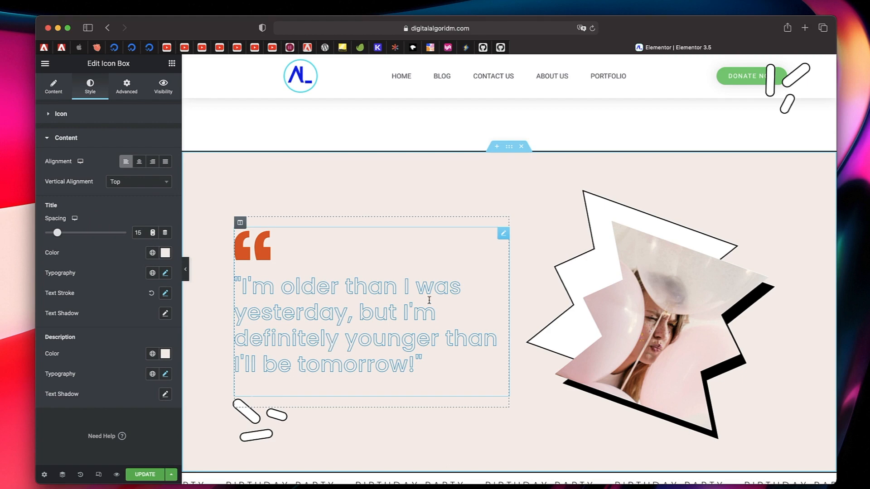
scroll(429, 300, "down", 5)
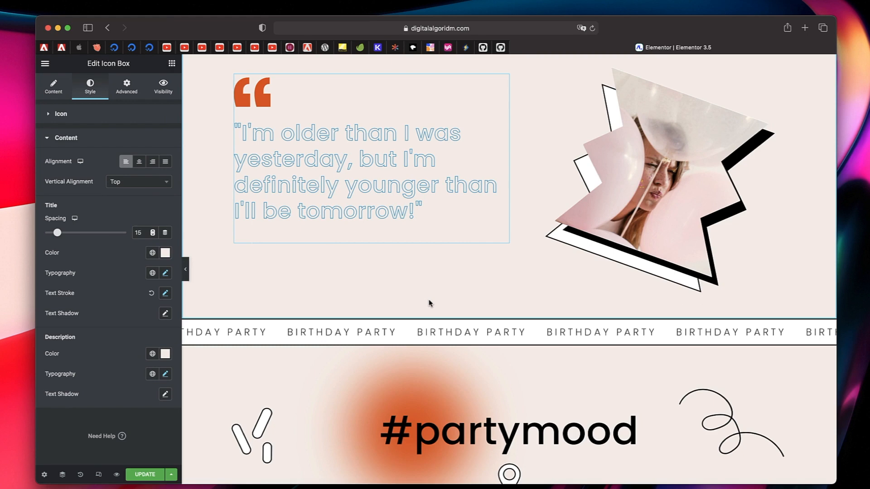
scroll(429, 303, "down", 10)
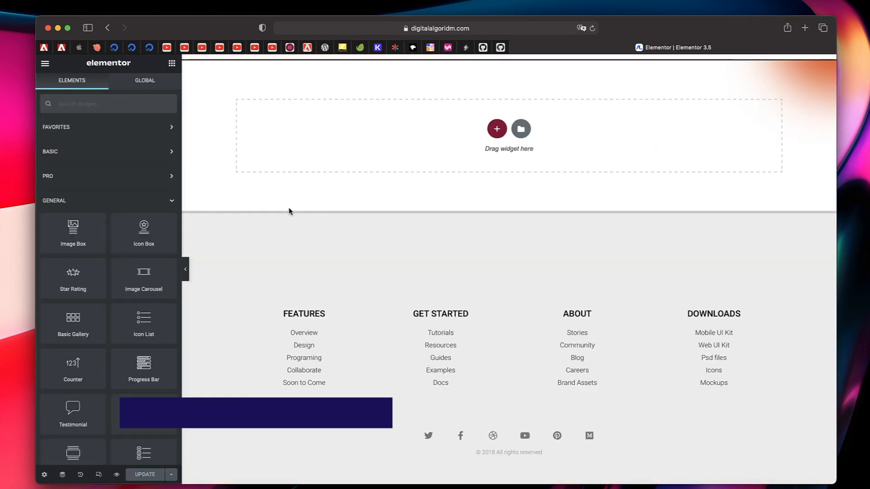
left_click(137, 198)
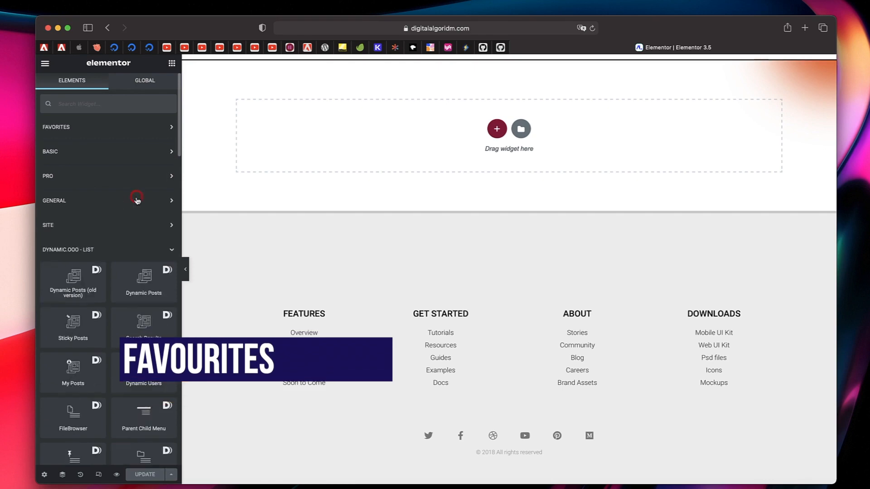
left_click(137, 199)
right_click(151, 233)
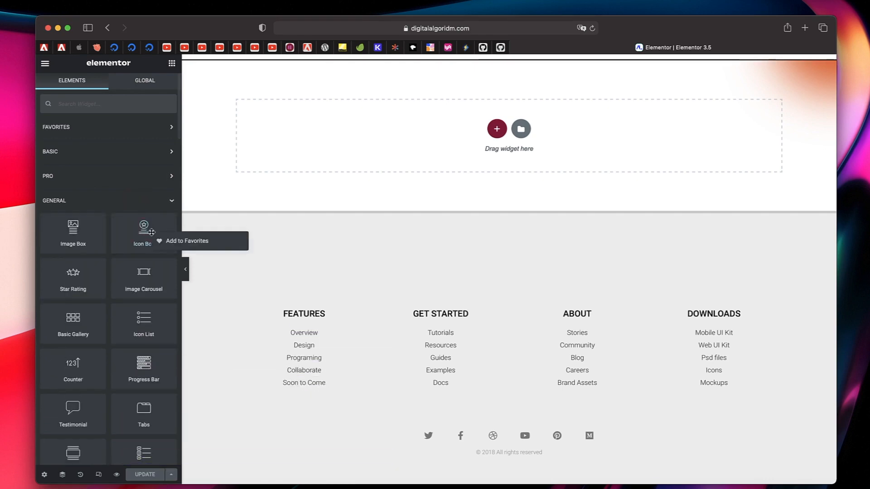
left_click(172, 63)
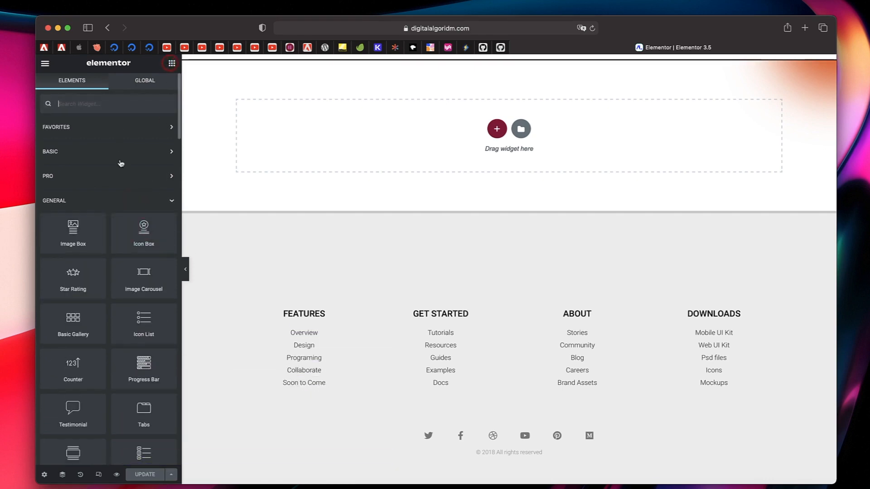
- Add the Heading widget from the Basic category to the favorites
left_click(132, 175)
left_click(113, 162)
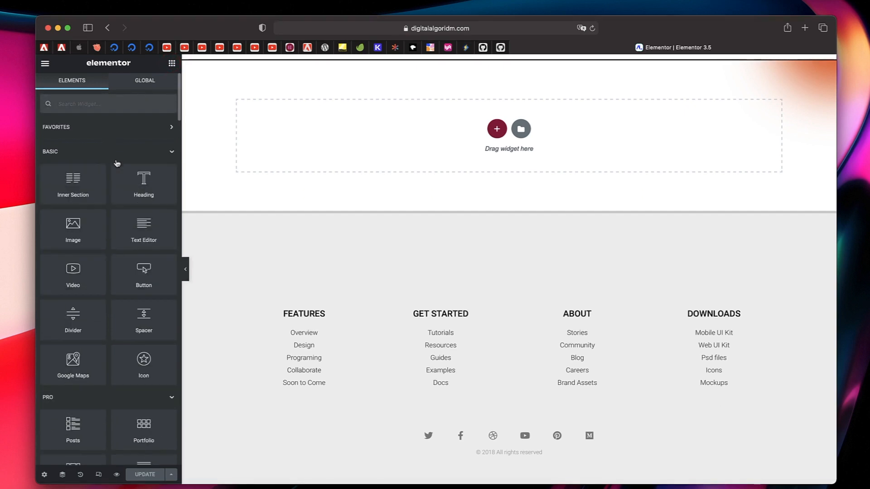
right_click(140, 194)
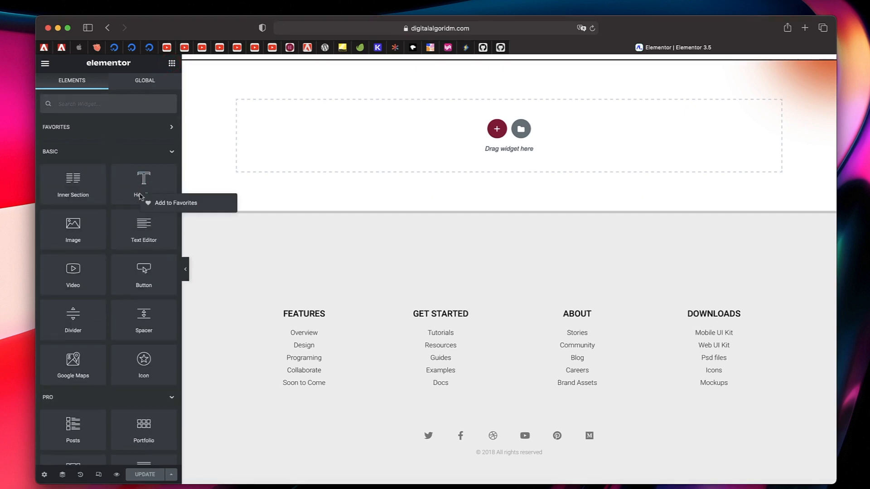
left_click(190, 201)
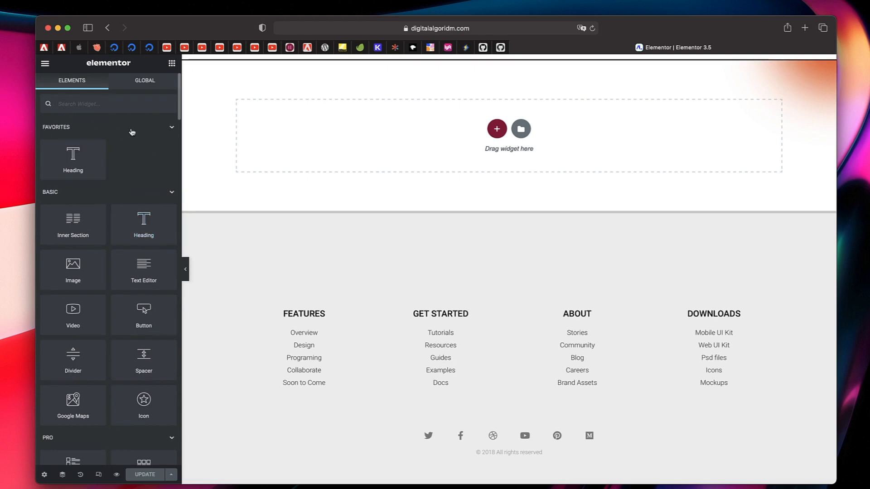
- Add the PDF Viewer widget from the Dynamic.ooo PDF category to the favorites
scroll(132, 132, "down", 20)
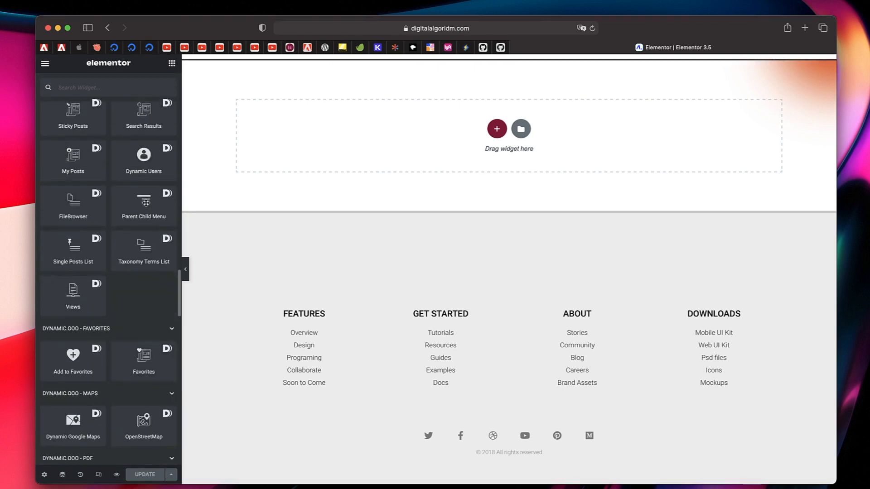
scroll(101, 190, "down", 10)
scroll(100, 189, "up", 5)
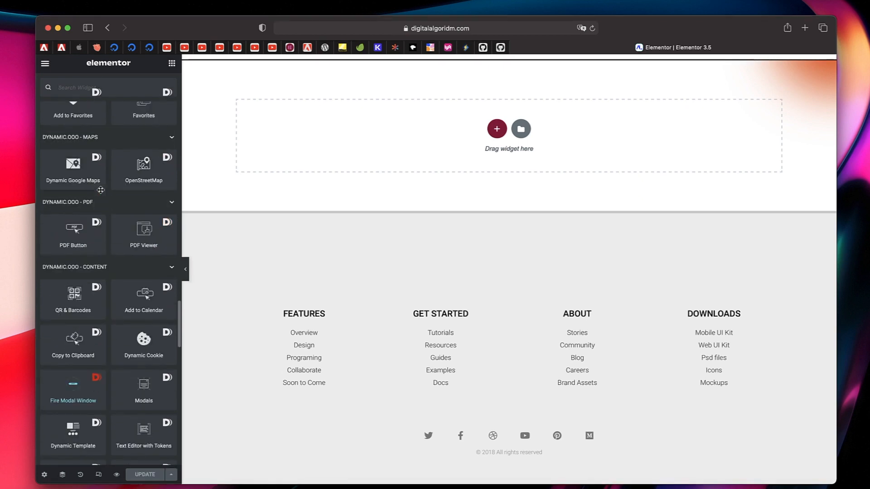
right_click(101, 190)
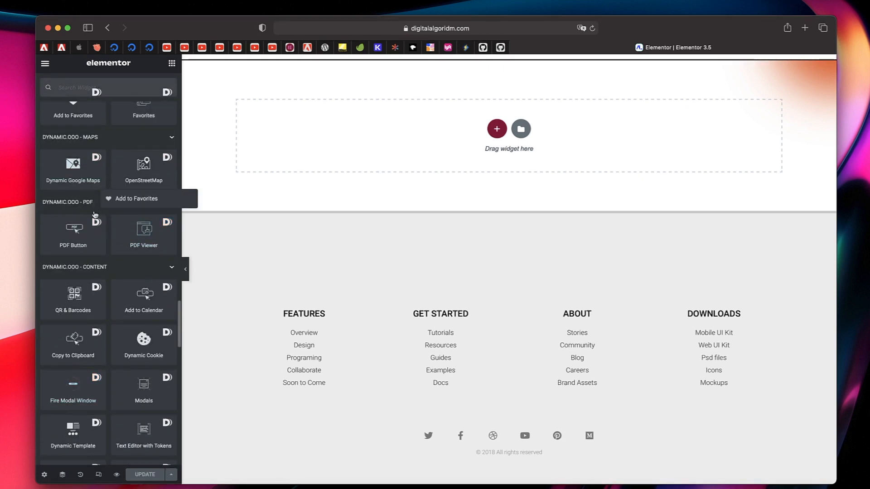
left_click(94, 209)
left_click(94, 209)
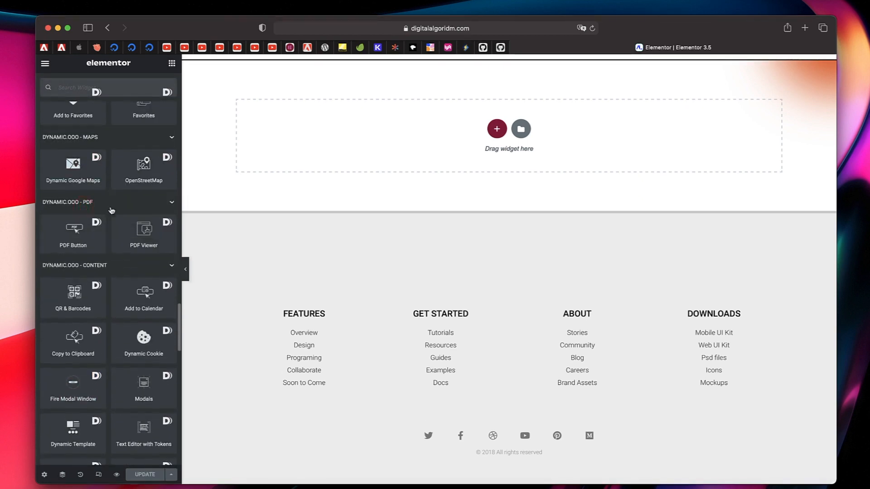
right_click(133, 231)
left_click(167, 236)
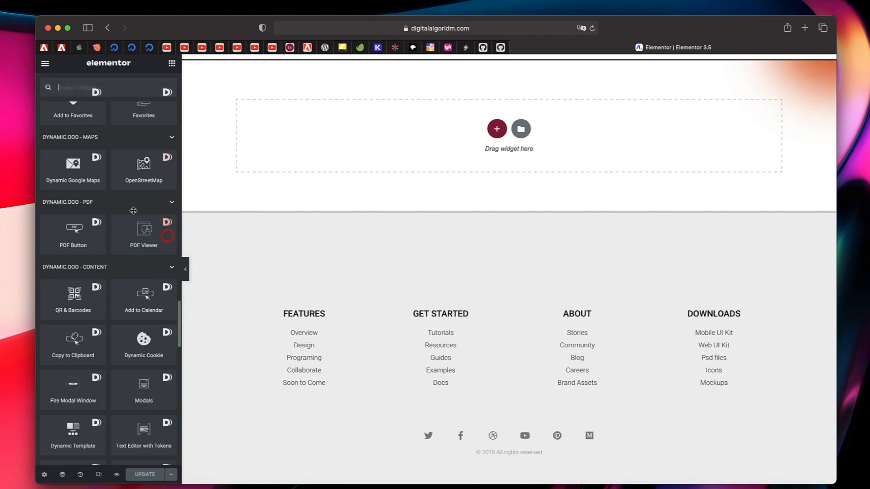
- Remove the PDF Viewer widget from the favorites
scroll(133, 210, "up", 15)
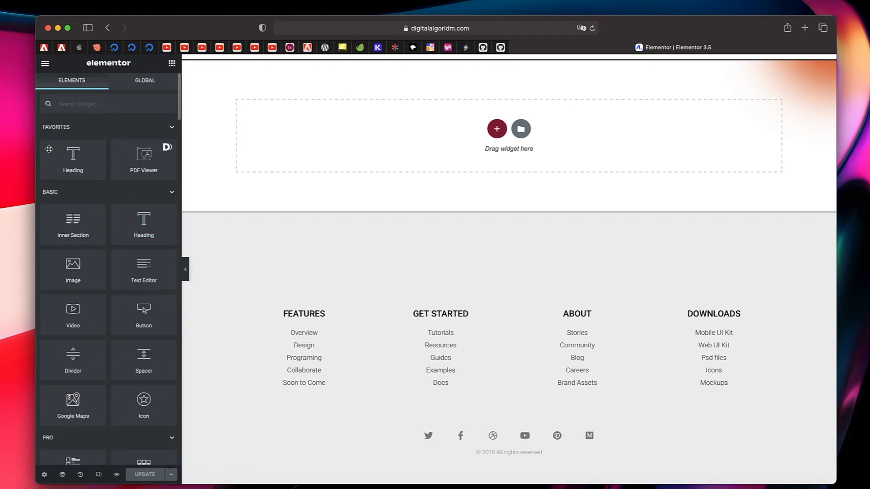
right_click(128, 152)
left_click(162, 160)
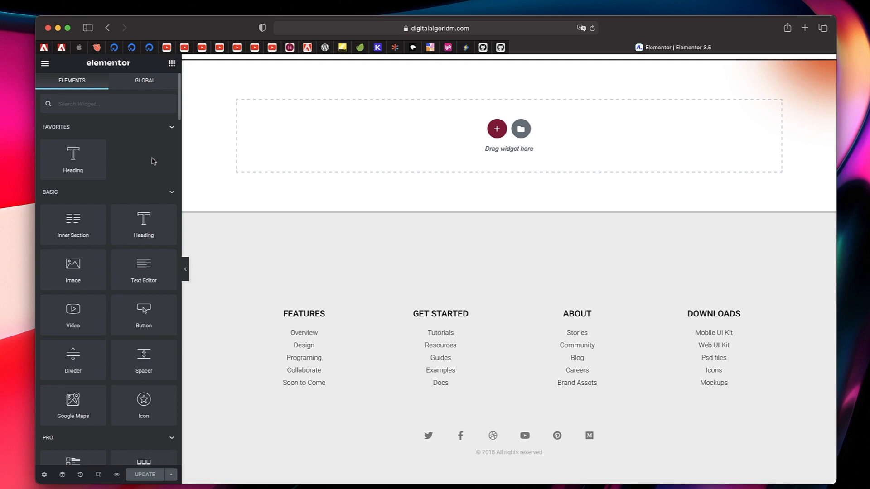
- Multi-select the upper Text Strip section, the Hero section and several of the Hero's nested elements in the Navigator and delete them together
left_click(63, 476)
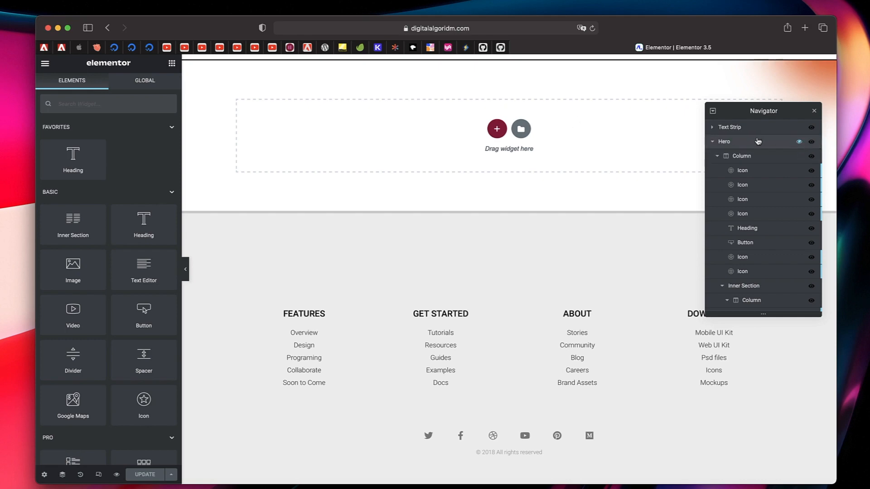
left_click(763, 161)
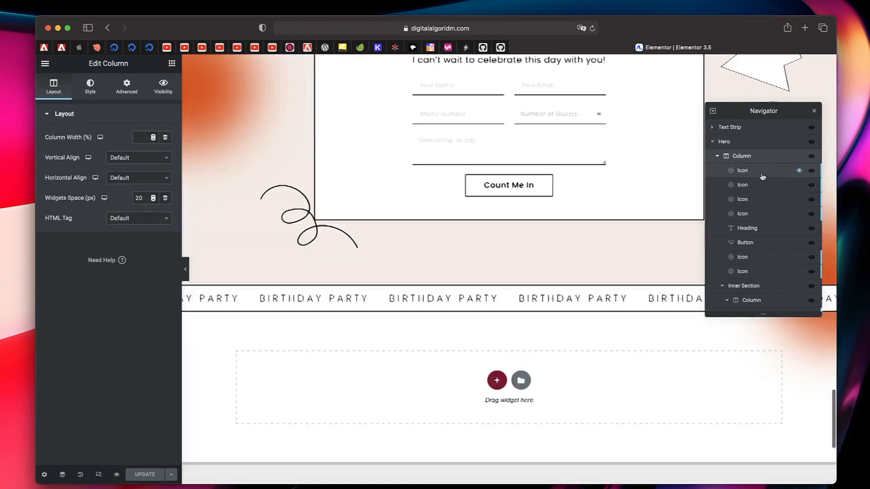
left_click(762, 175)
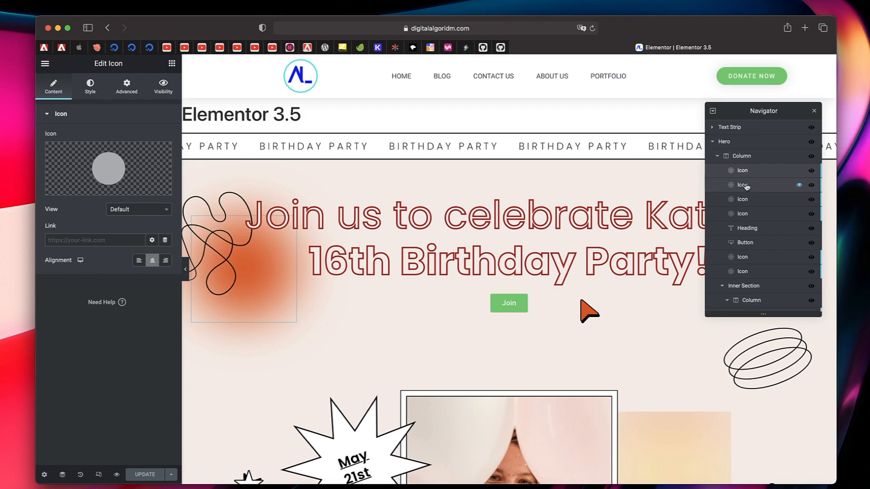
left_click(745, 184)
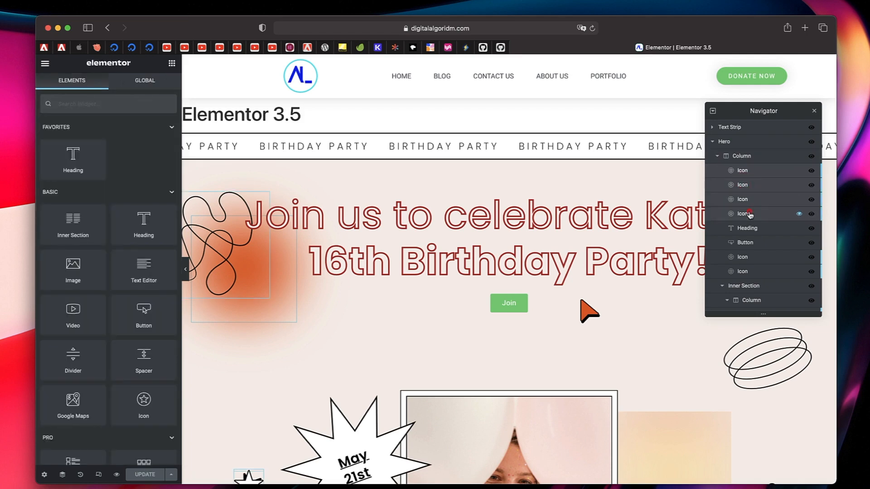
left_click(752, 229)
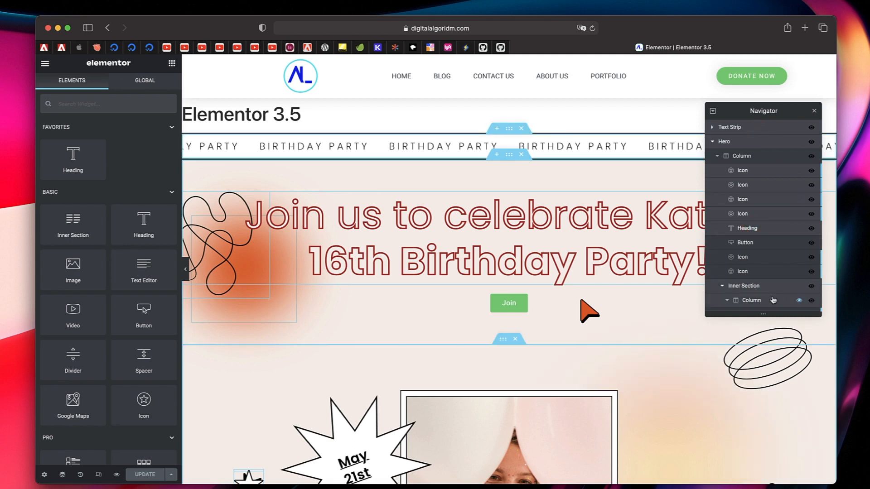
right_click(763, 175)
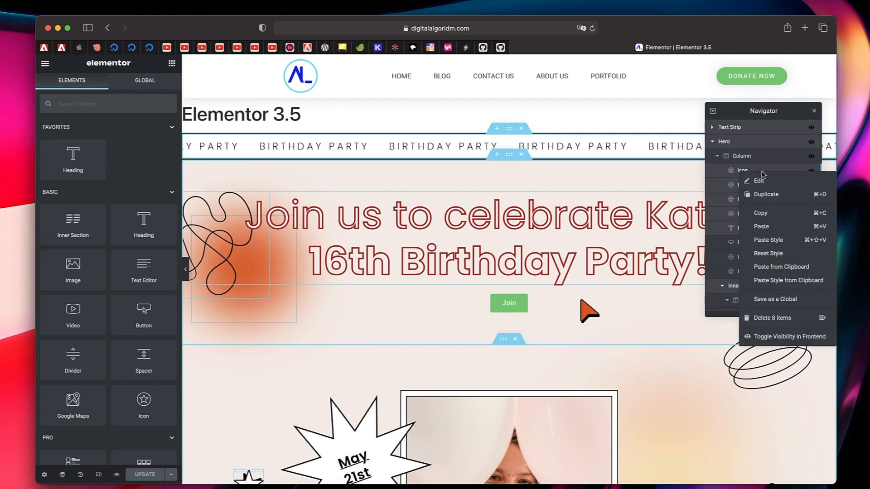
left_click(780, 319)
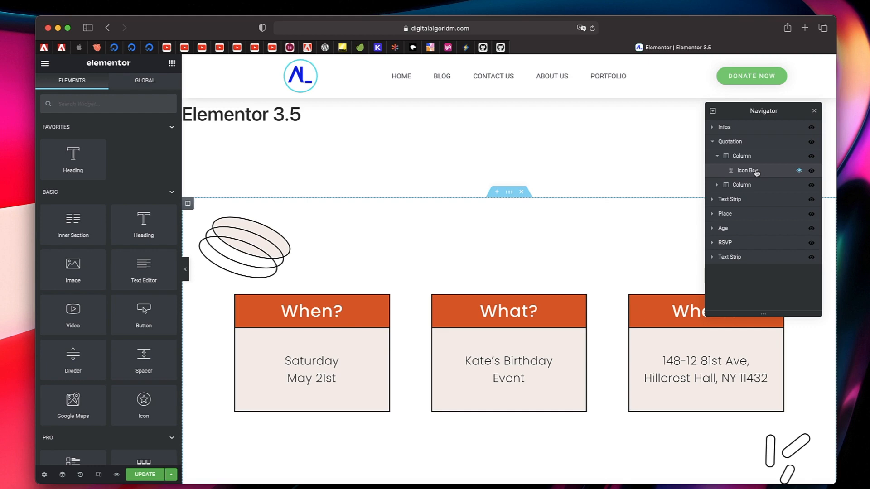
left_click(815, 110)
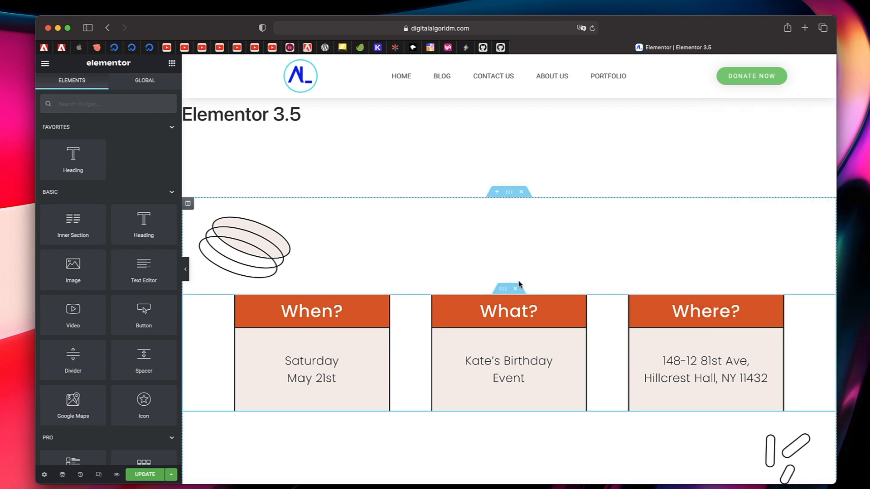